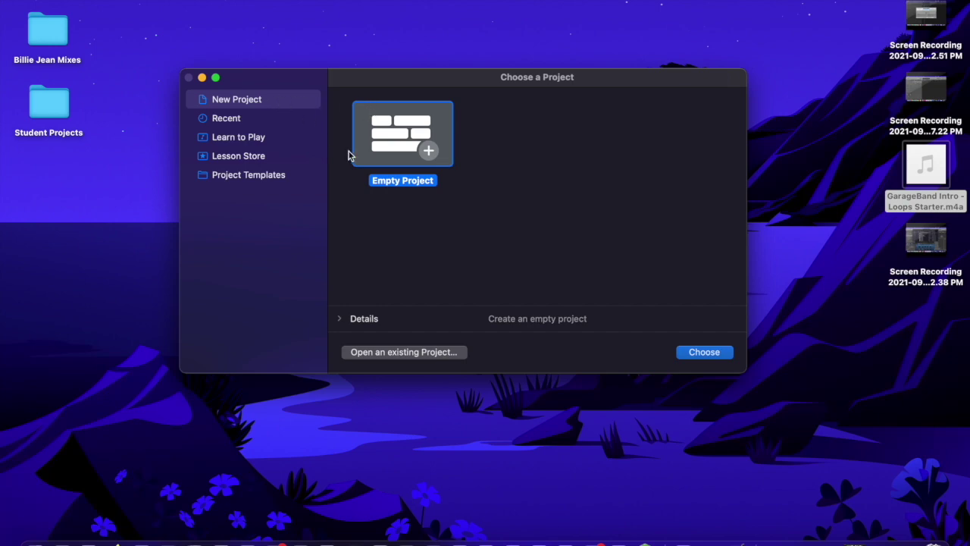
Create an empty project with one Classic Electric Piano software instrument track.
click(704, 352)
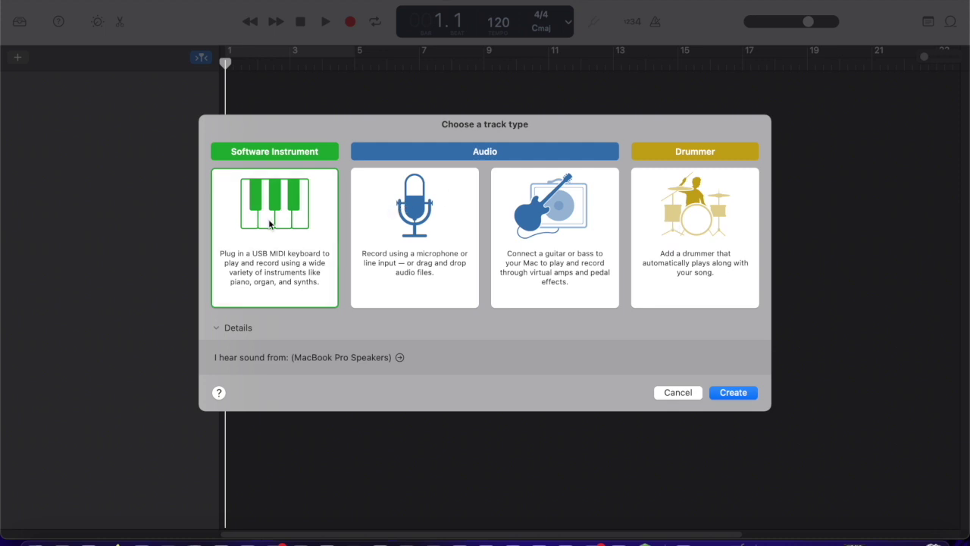
click(733, 393)
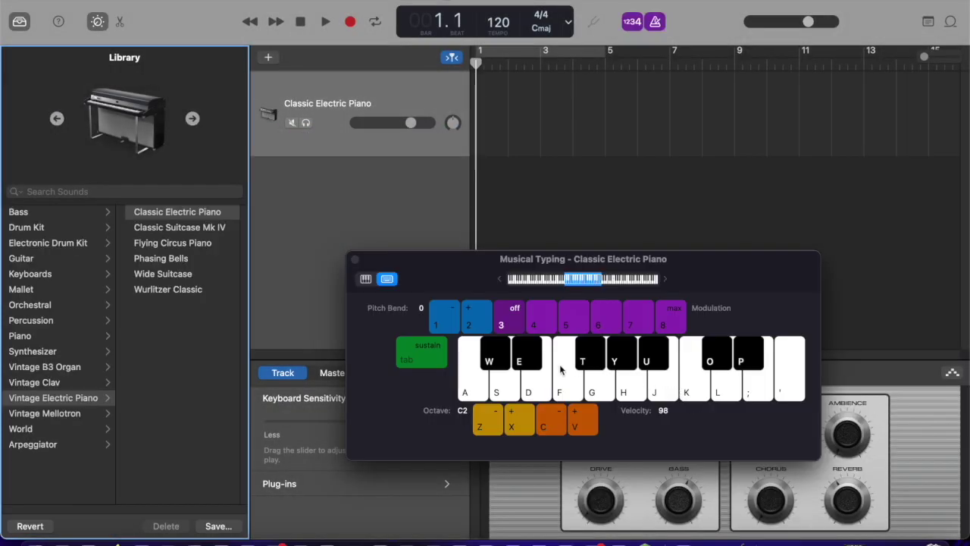
Close the Musical Typing keyboard and show the Apple Loops browser listing 6224 loops.
drag(435, 273, 432, 248)
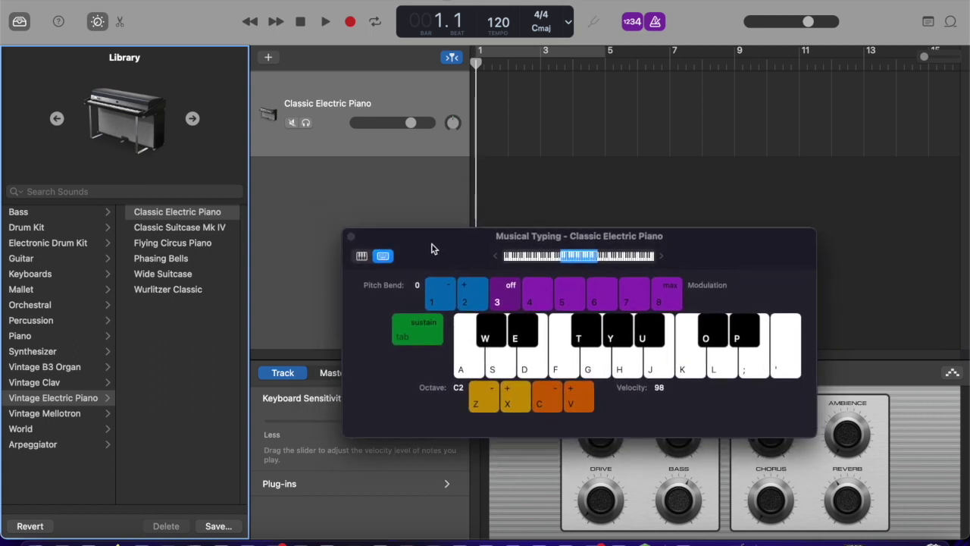
click(351, 238)
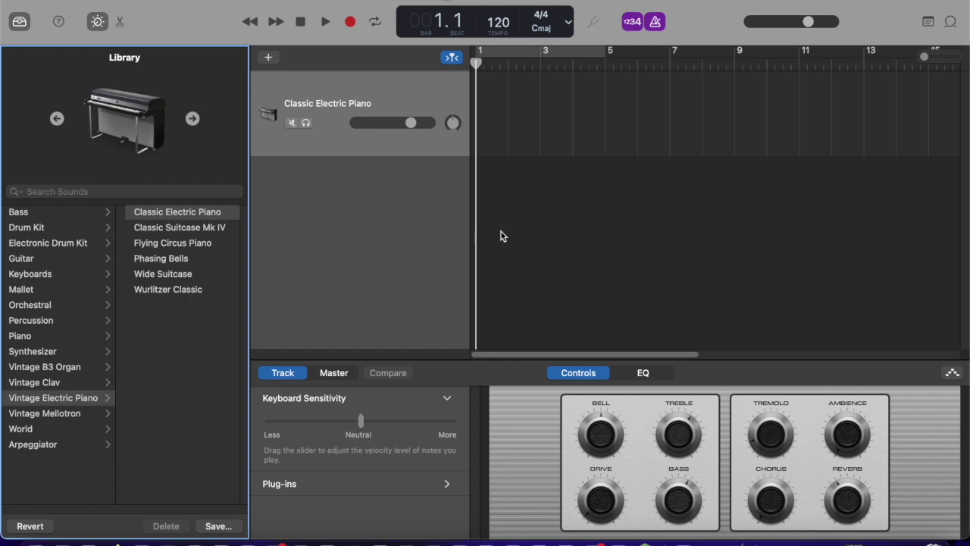
key(super+k)
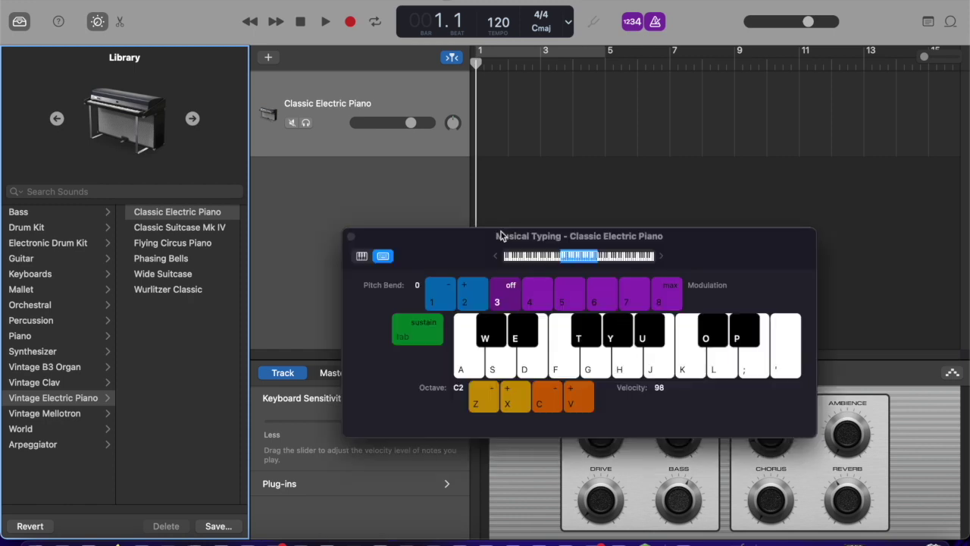
key(super+k)
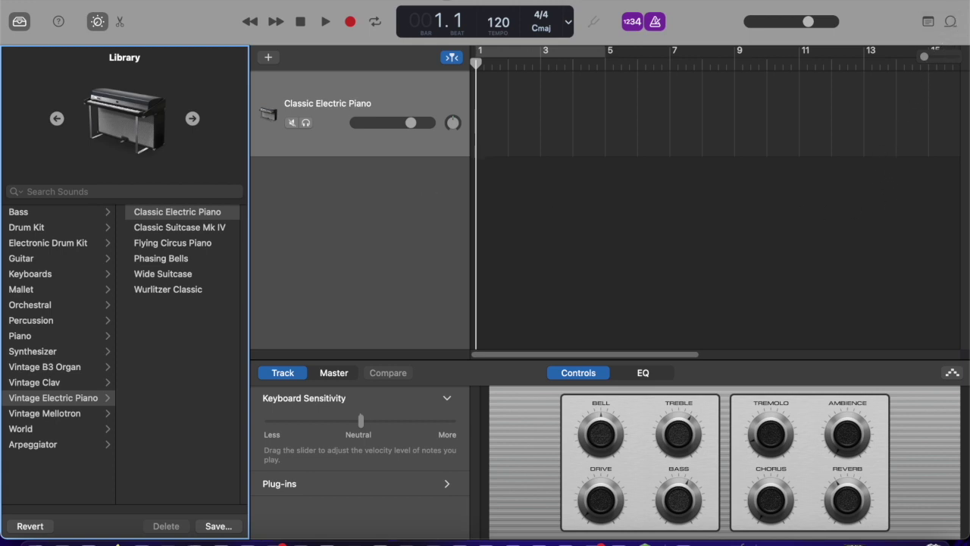
click(950, 23)
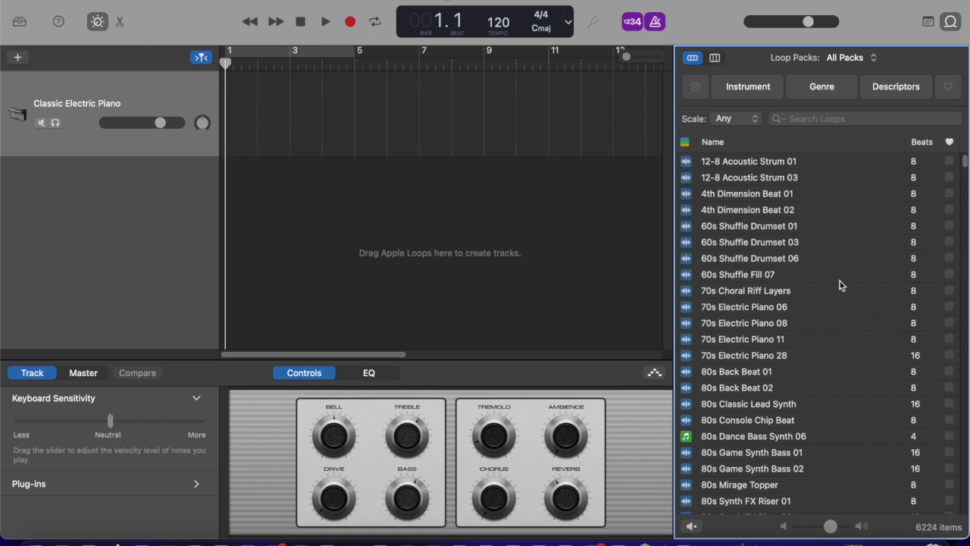
Switch the loop filters through Instrument, Genre and Descriptors, ending on Instrument.
click(758, 89)
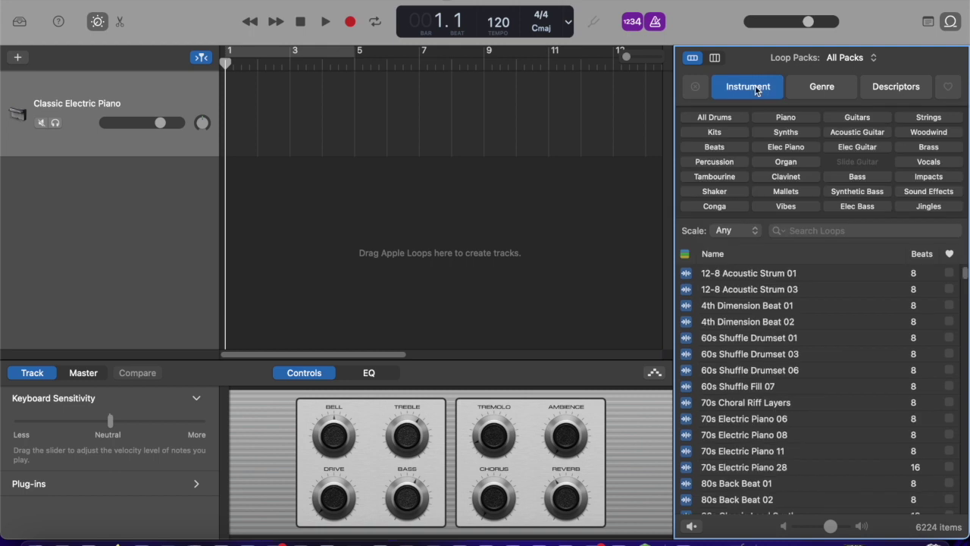
click(811, 89)
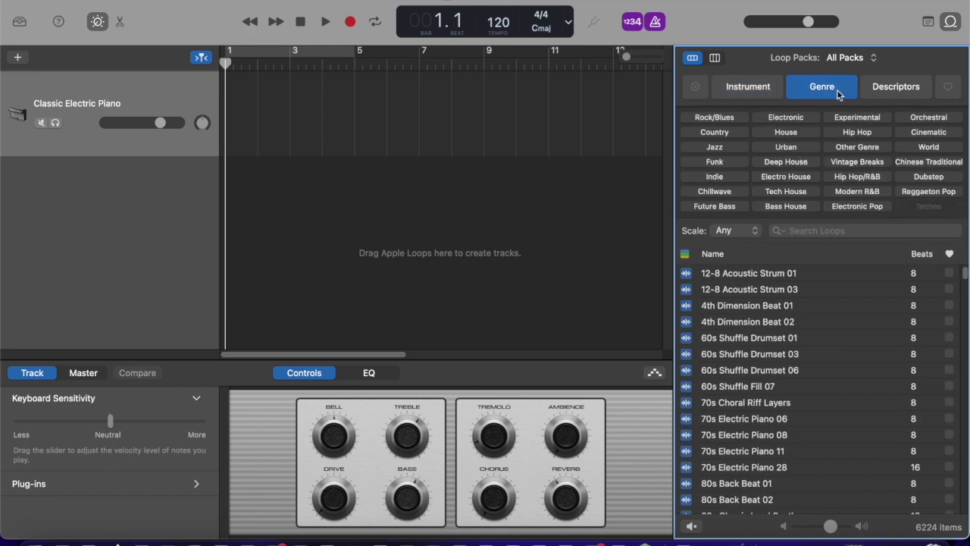
click(909, 89)
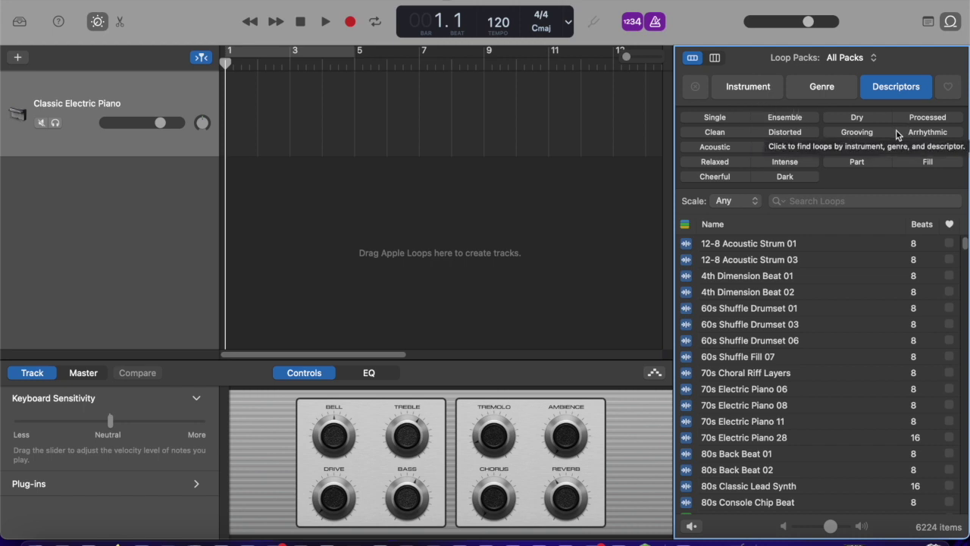
click(749, 87)
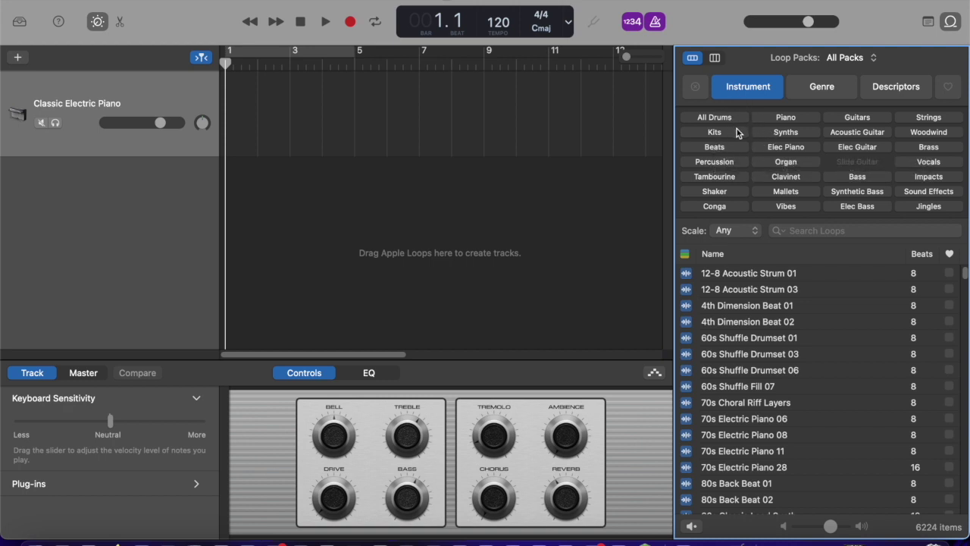
Filter loops to Beats, preview Accelerate Beat, and turn the master volume down.
click(724, 148)
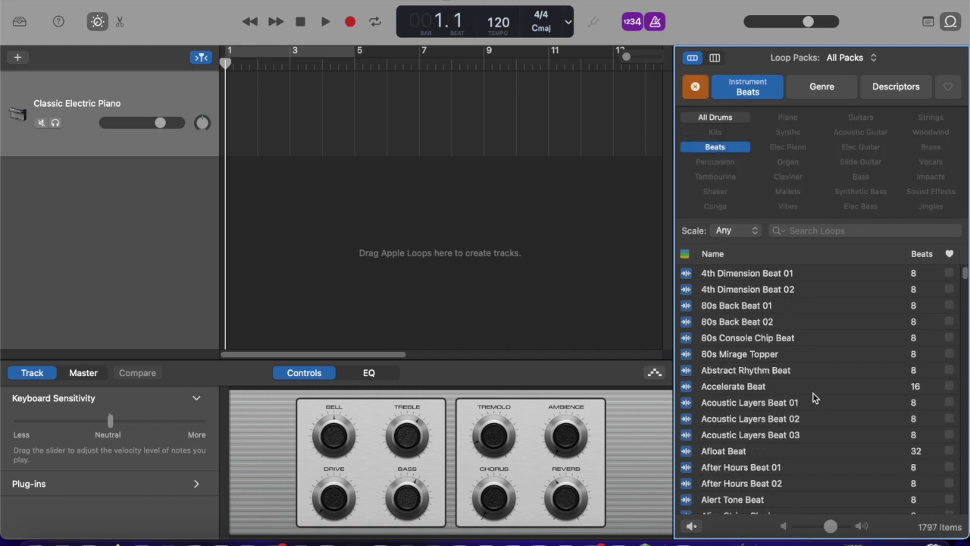
scroll(814, 396, down, 3)
scroll(812, 397, down, 1)
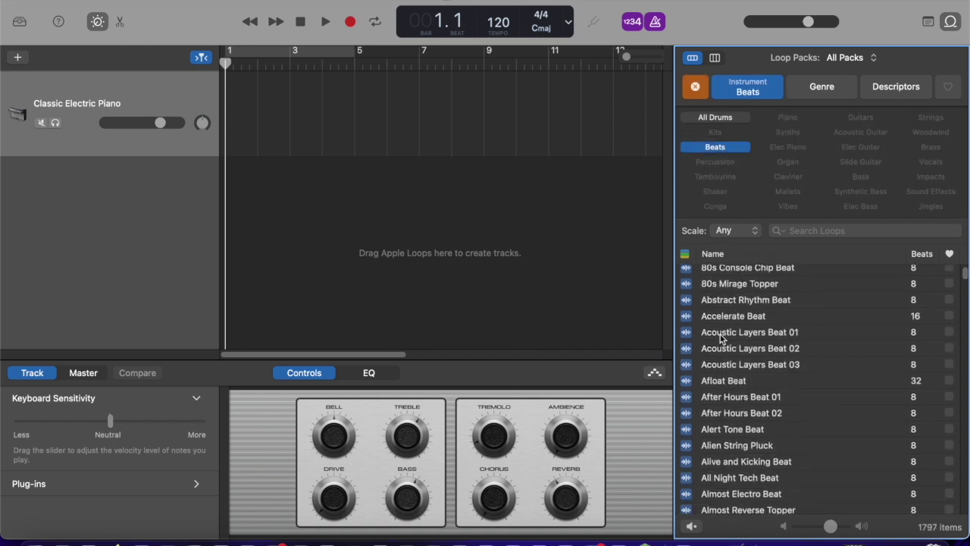
click(691, 319)
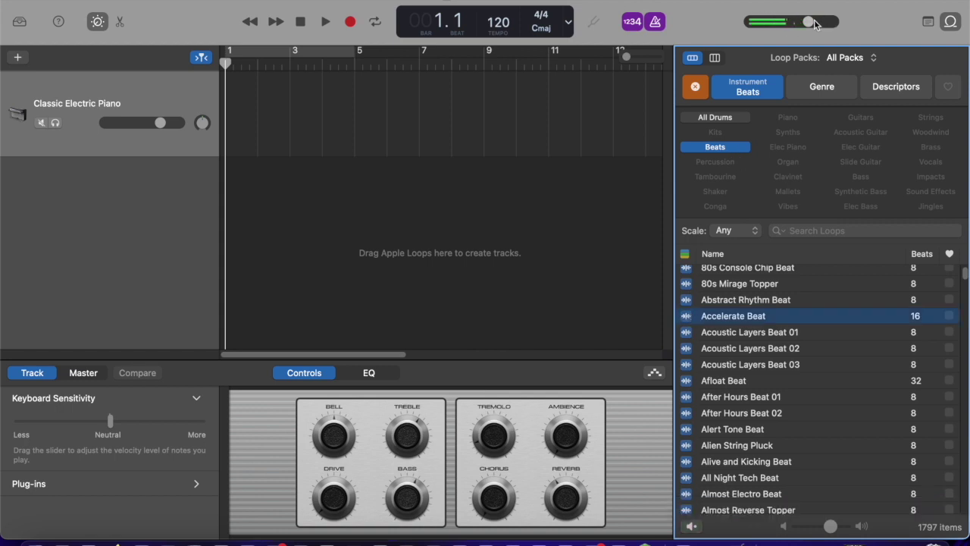
drag(808, 23, 781, 28)
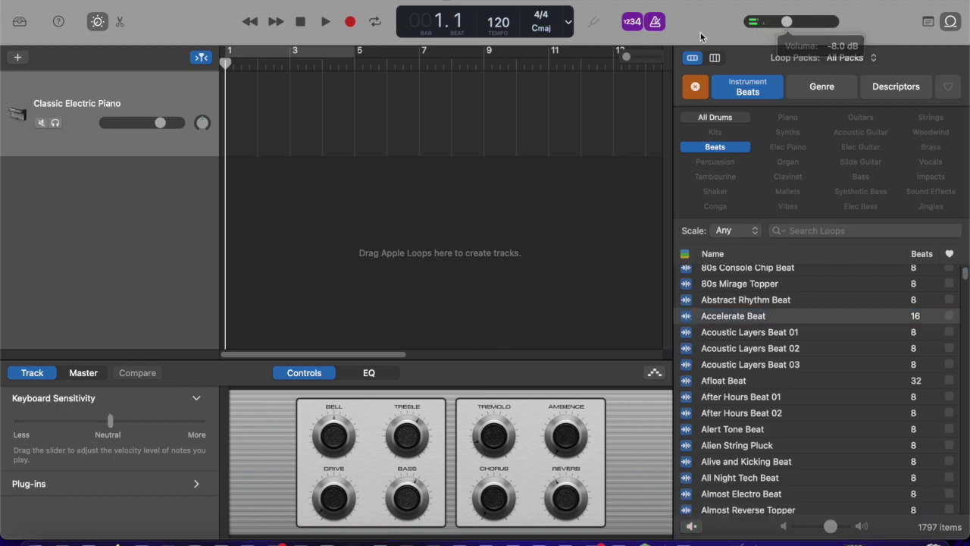
click(705, 319)
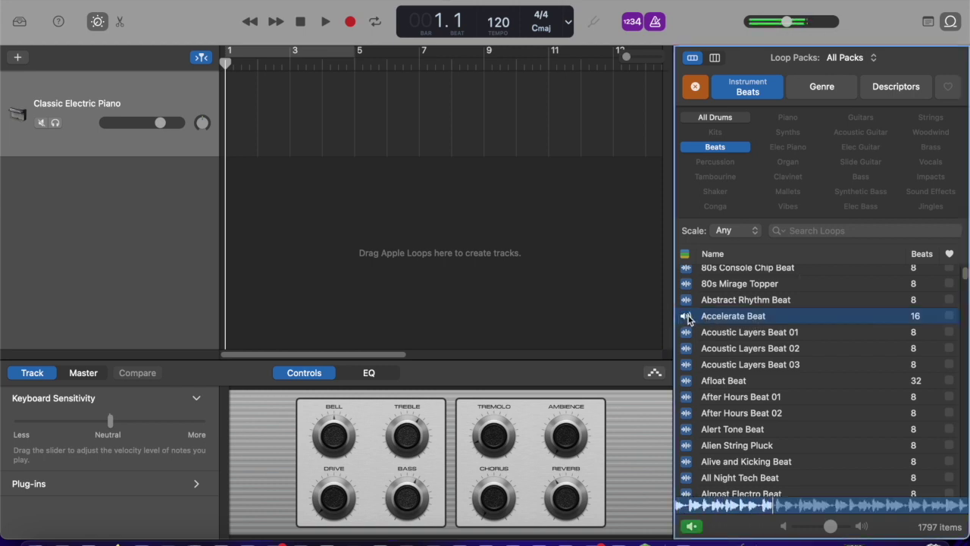
click(687, 319)
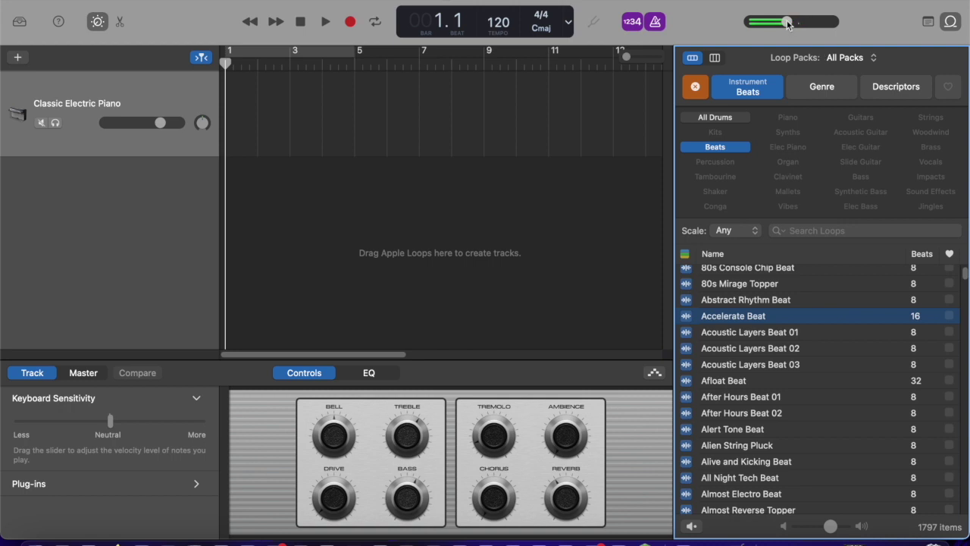
drag(788, 22, 783, 22)
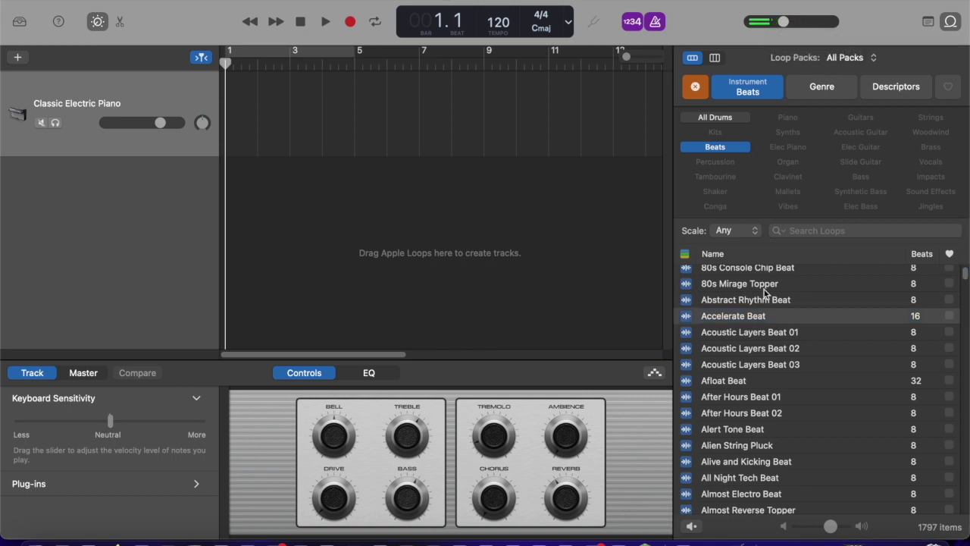
Preview Alive and Kicking Beat and place it as a new track at bar 1.
click(698, 463)
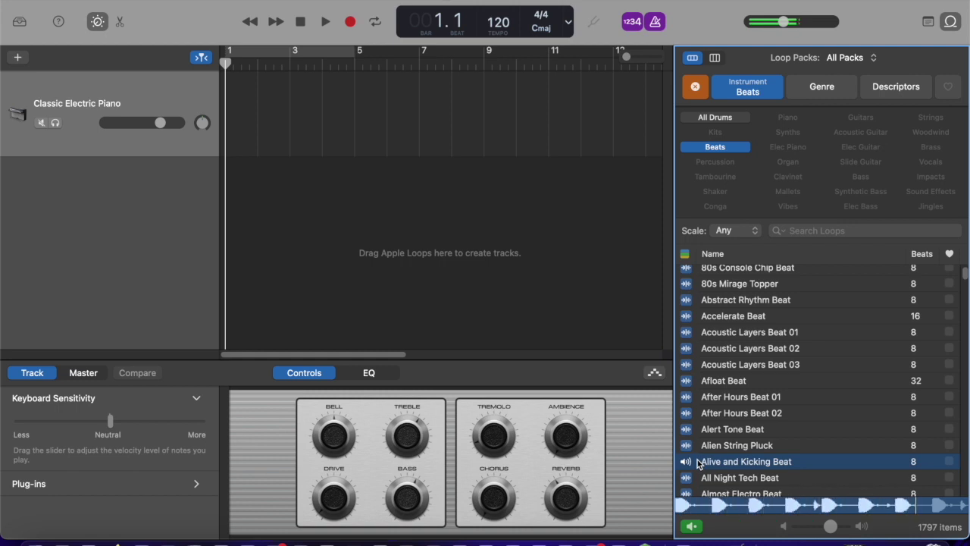
click(725, 464)
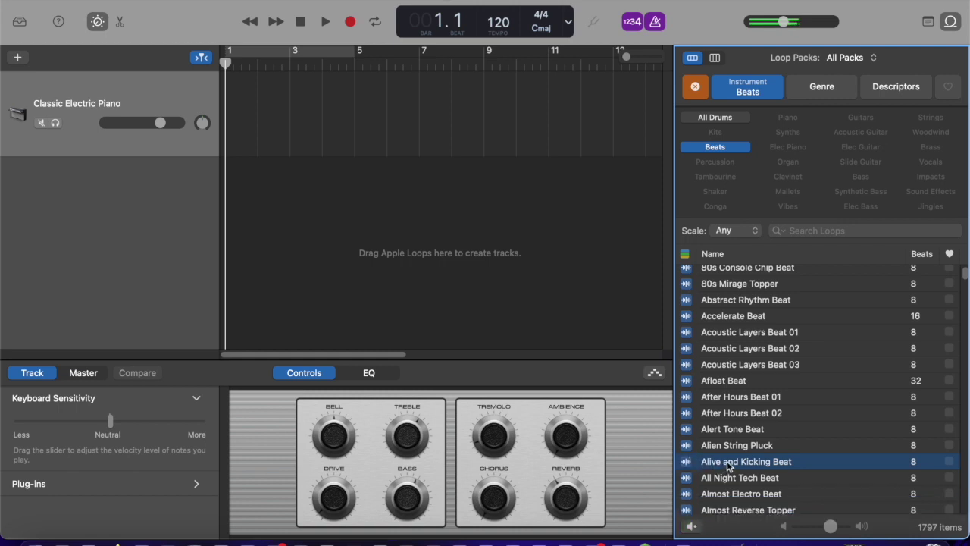
drag(746, 468, 231, 210)
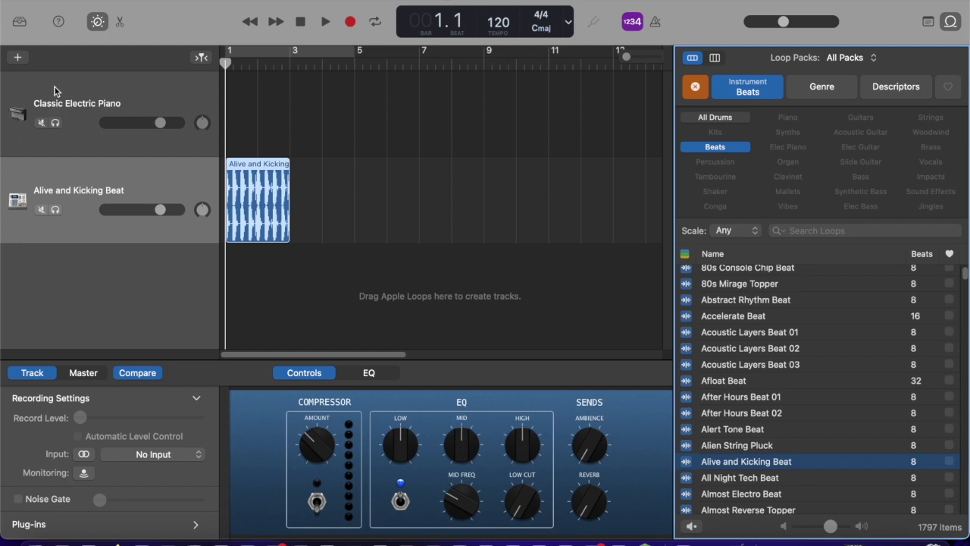
Delete the Classic Electric Piano track, mute Alive and Kicking Beat, and enable the metronome.
click(76, 92)
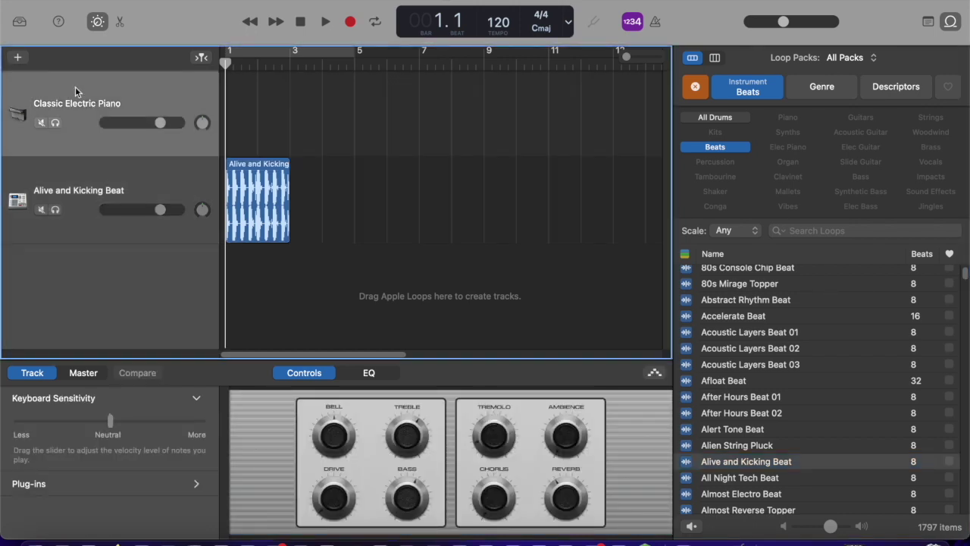
key(super+BackSpace)
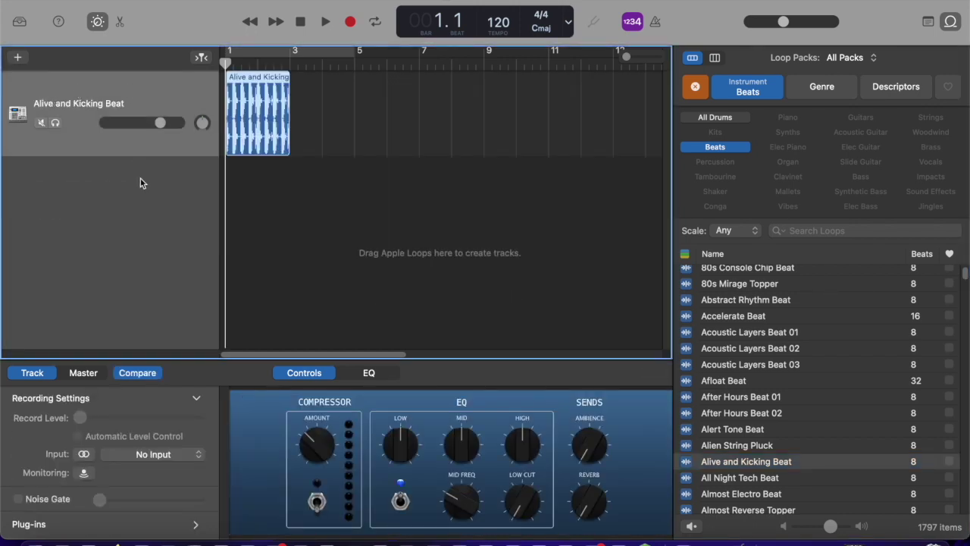
click(334, 217)
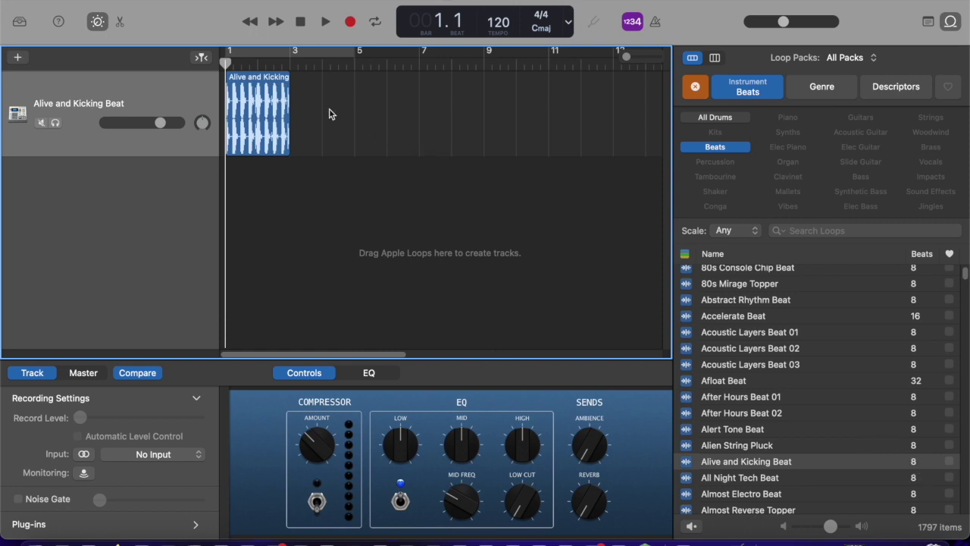
click(41, 123)
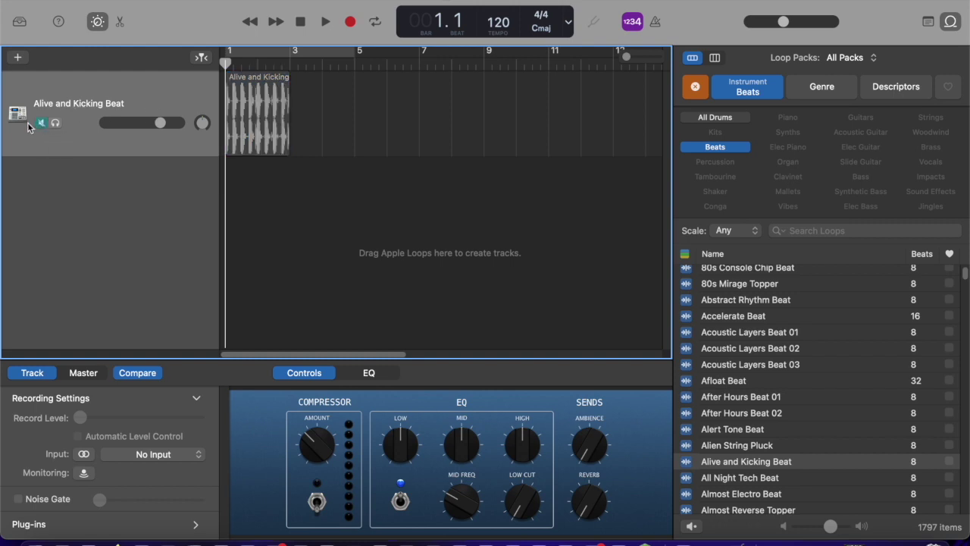
click(657, 22)
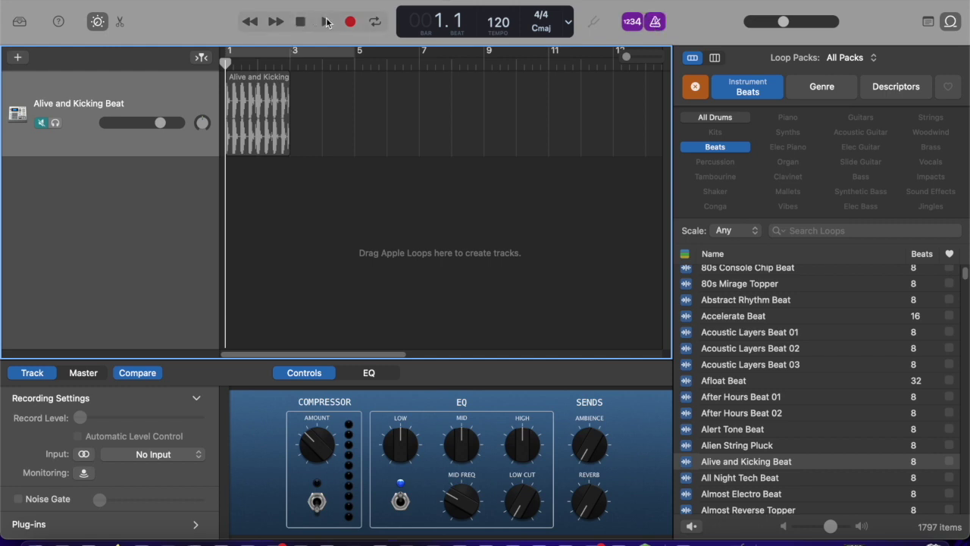
Play the beat, test playback from bar 5, then return the playhead to bar 1.
click(324, 24)
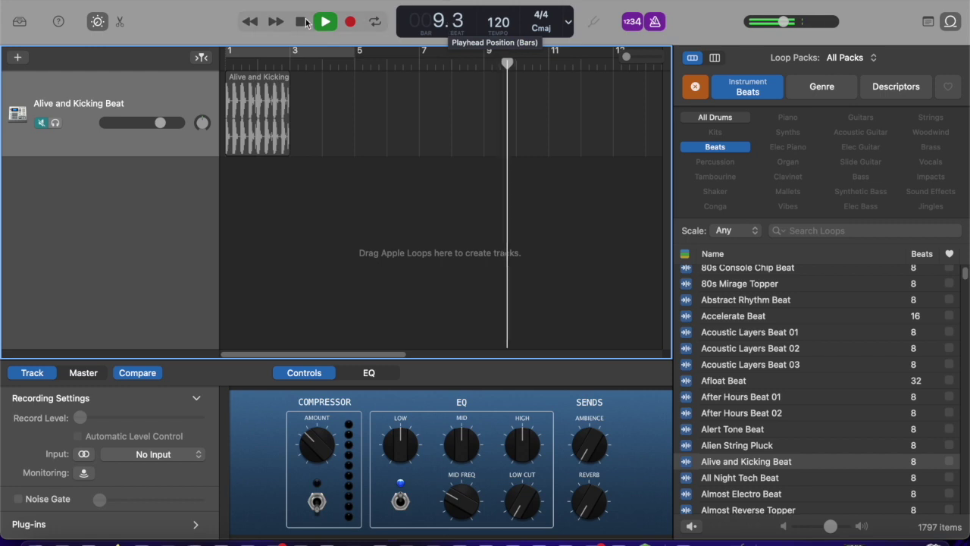
double_click(304, 23)
click(325, 21)
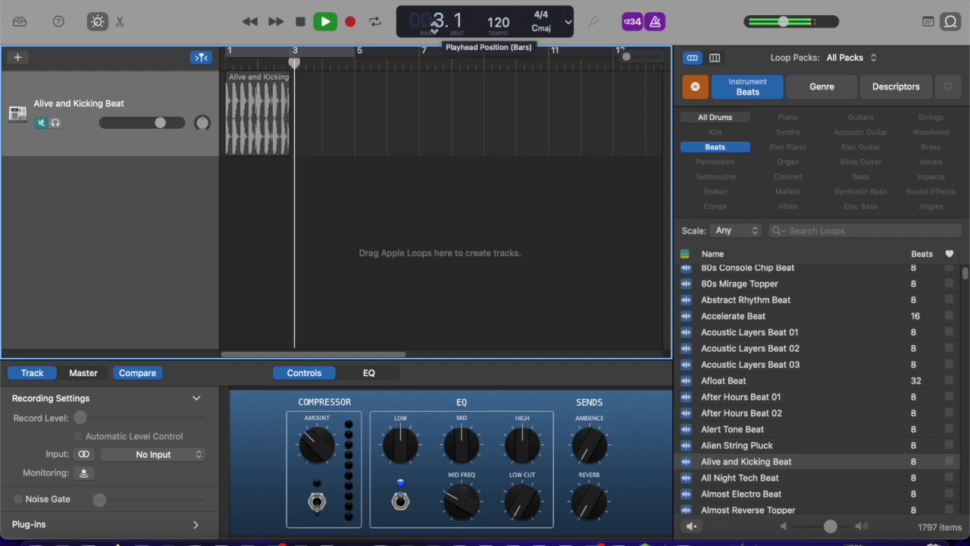
click(299, 22)
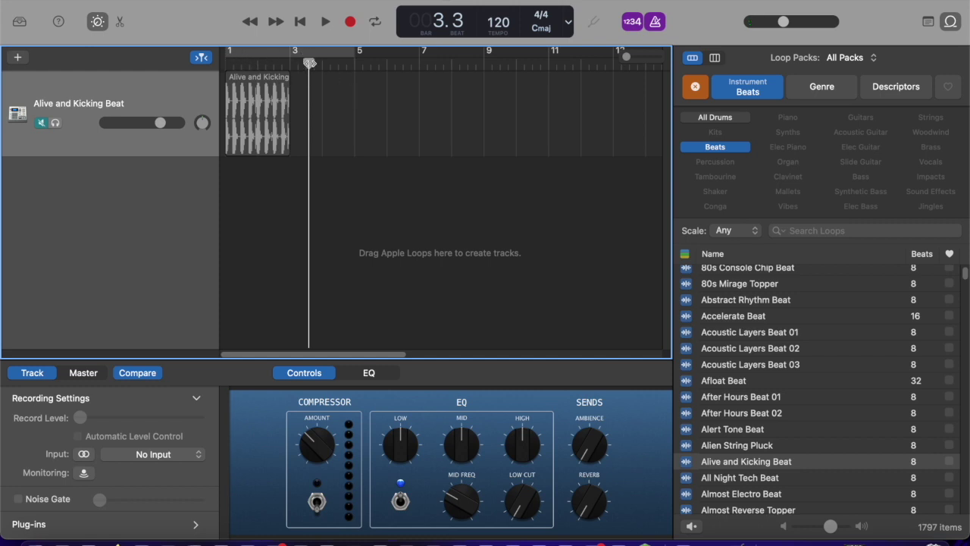
drag(309, 63, 347, 65)
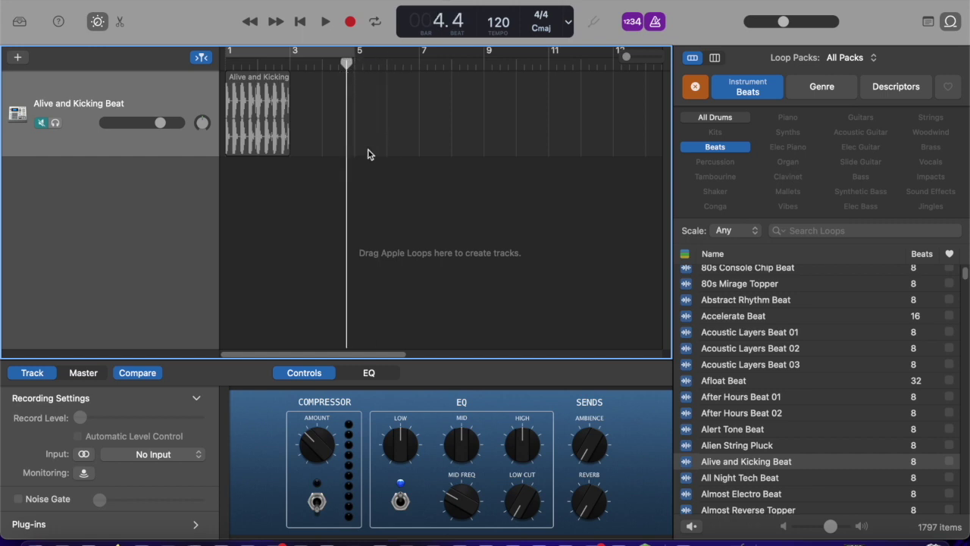
key(space)
key(space)
drag(347, 65, 283, 67)
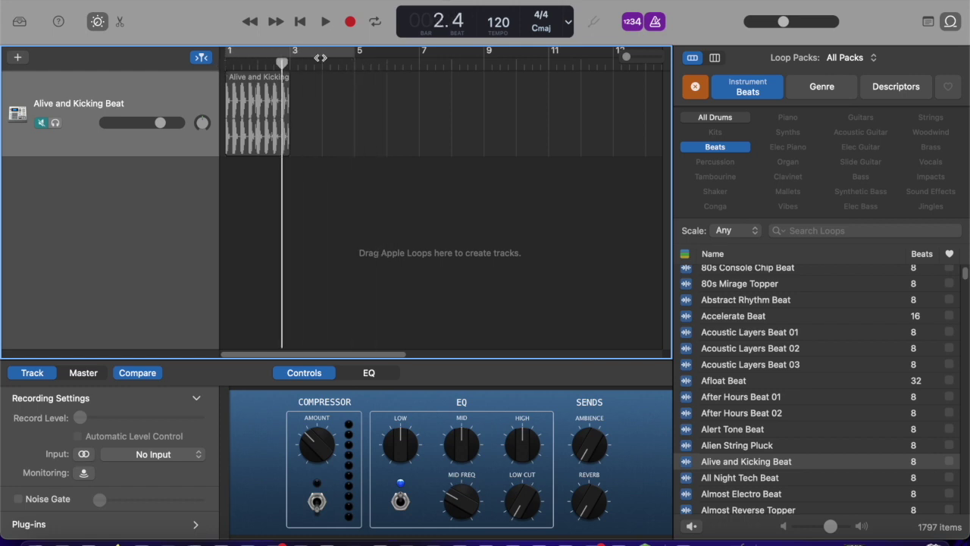
drag(287, 62, 221, 64)
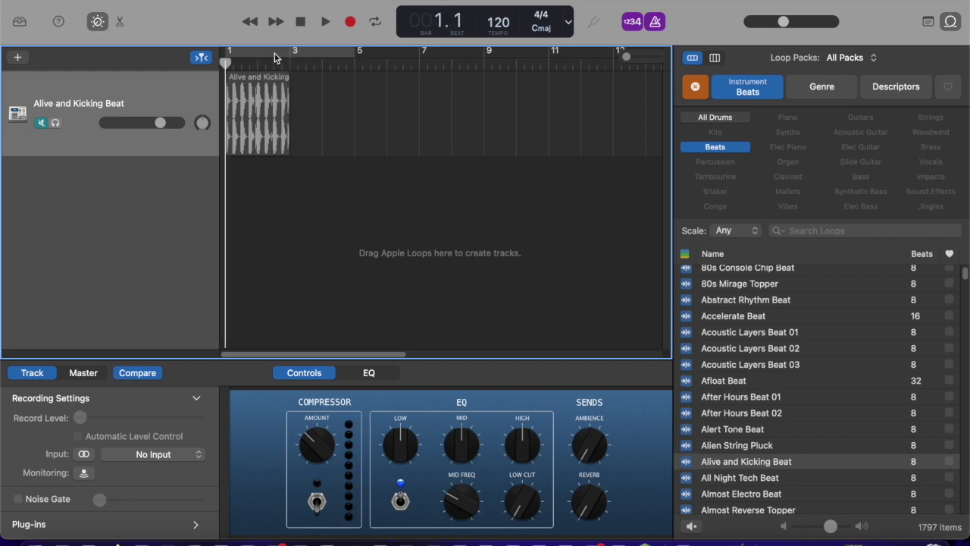
Enable Cycle with the range ending at bar 3 and play the loop.
click(274, 53)
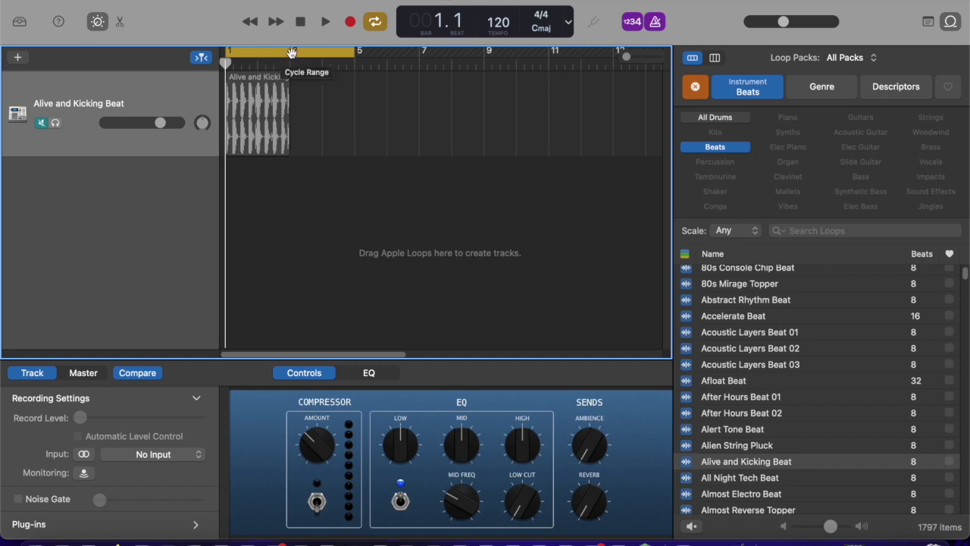
drag(353, 53, 288, 59)
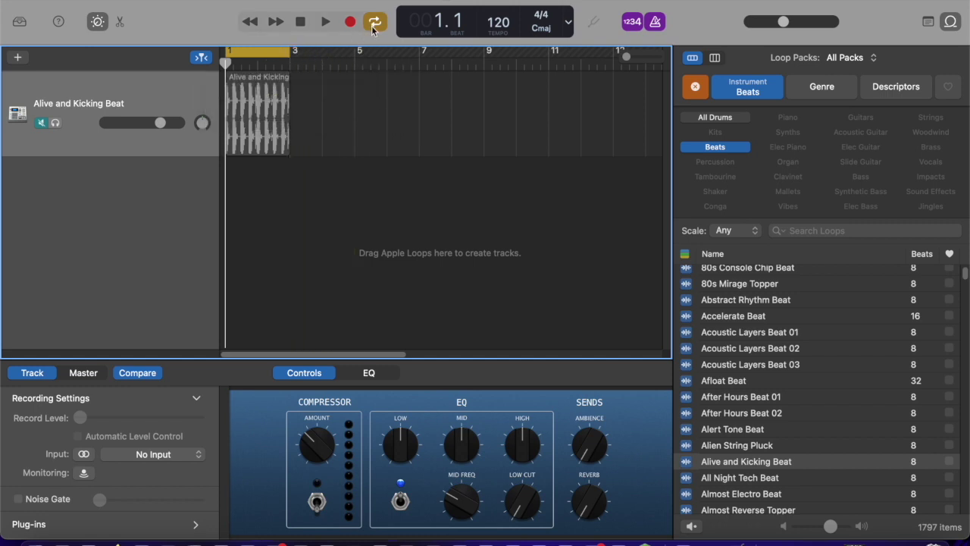
click(374, 22)
click(374, 21)
click(375, 21)
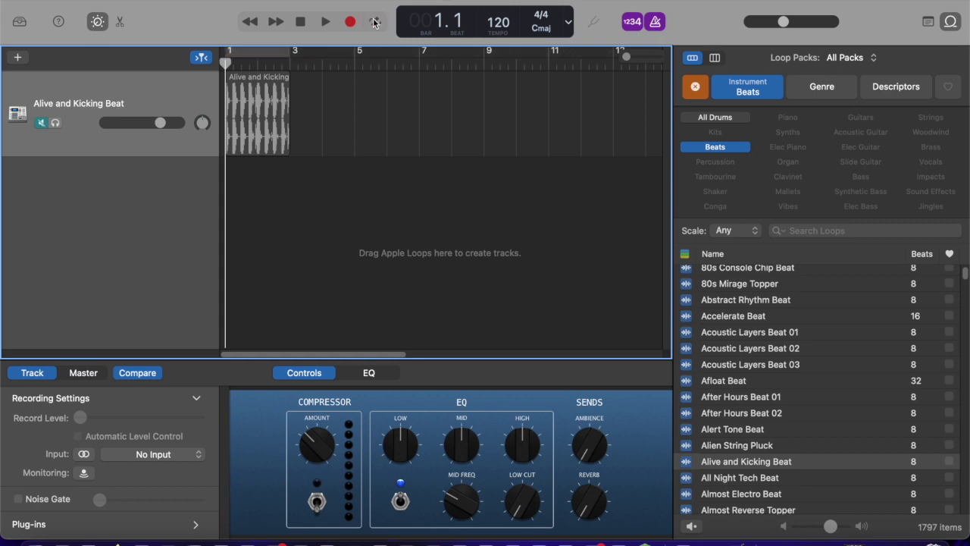
click(375, 21)
click(325, 22)
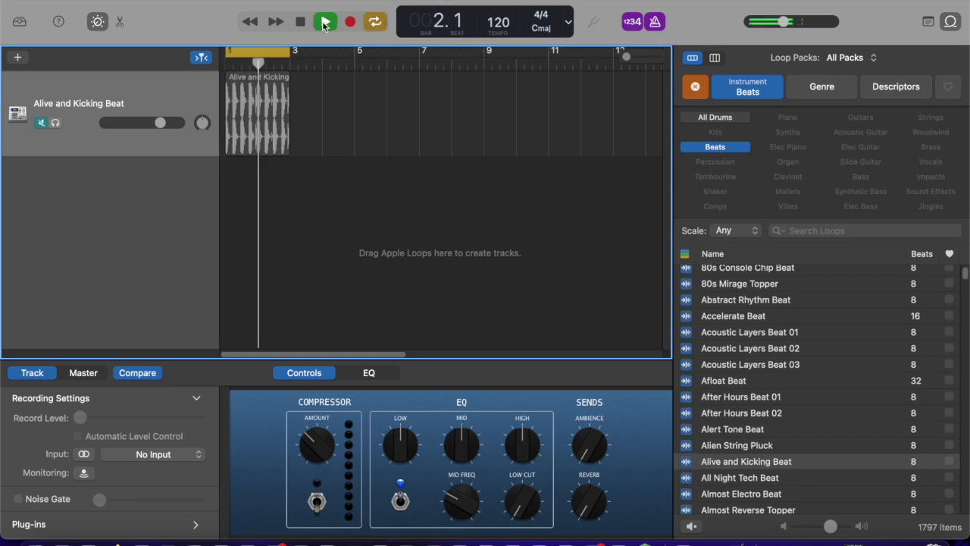
click(300, 22)
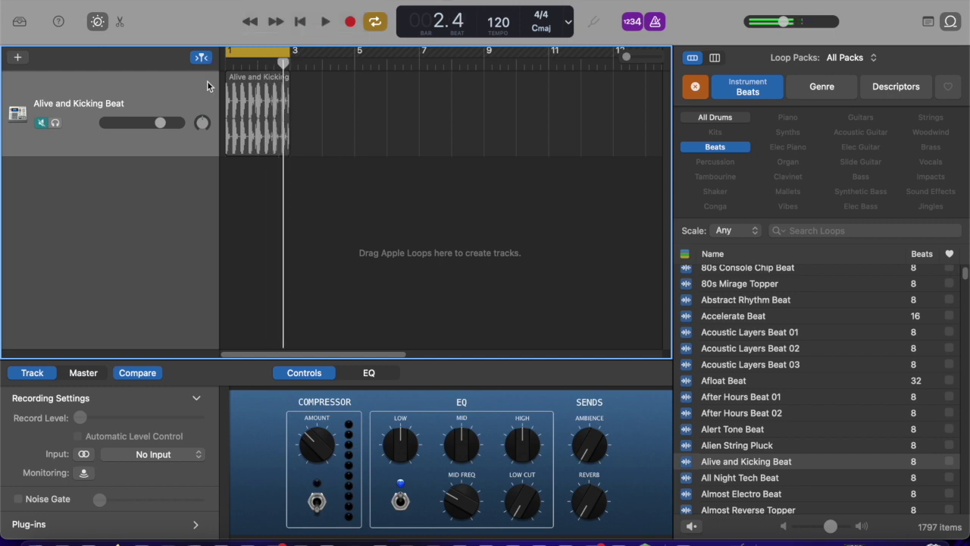
Unmute the beat, play it from the start, return to bar 1, and clear the Beats filter.
click(43, 122)
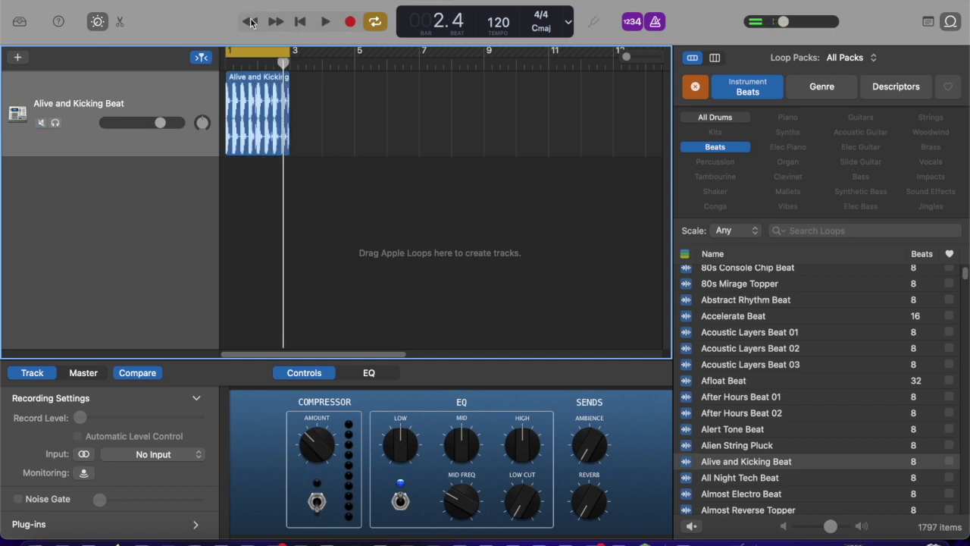
click(299, 23)
click(326, 22)
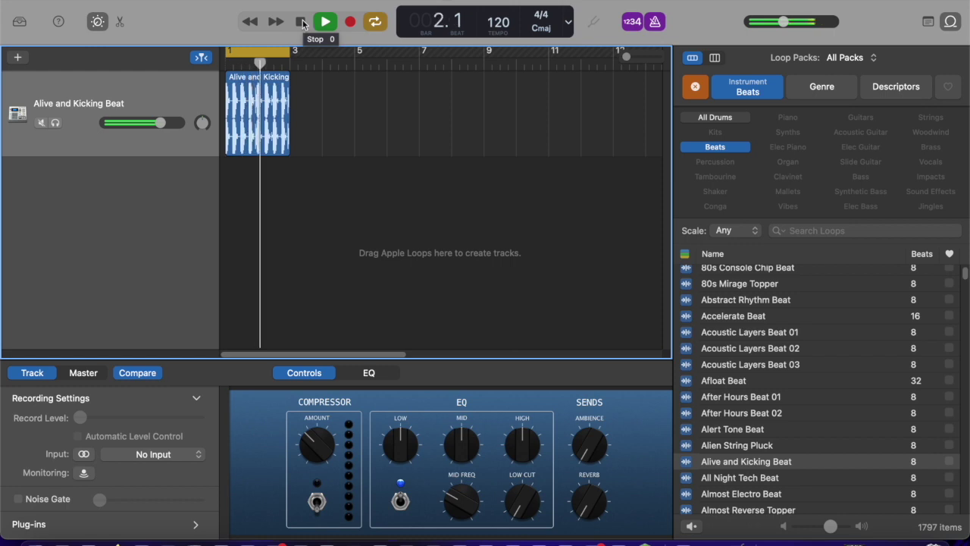
click(303, 23)
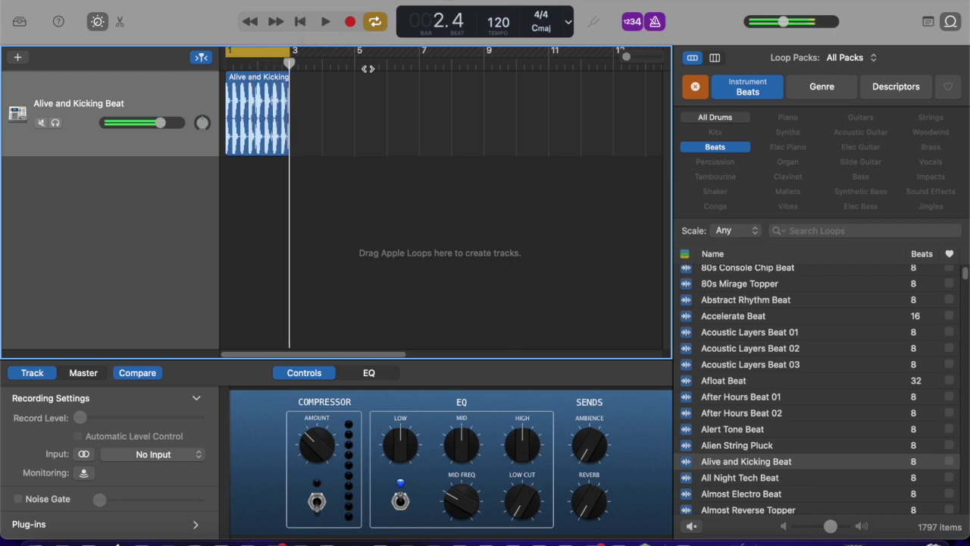
drag(290, 63, 193, 66)
scroll(847, 428, down, 5)
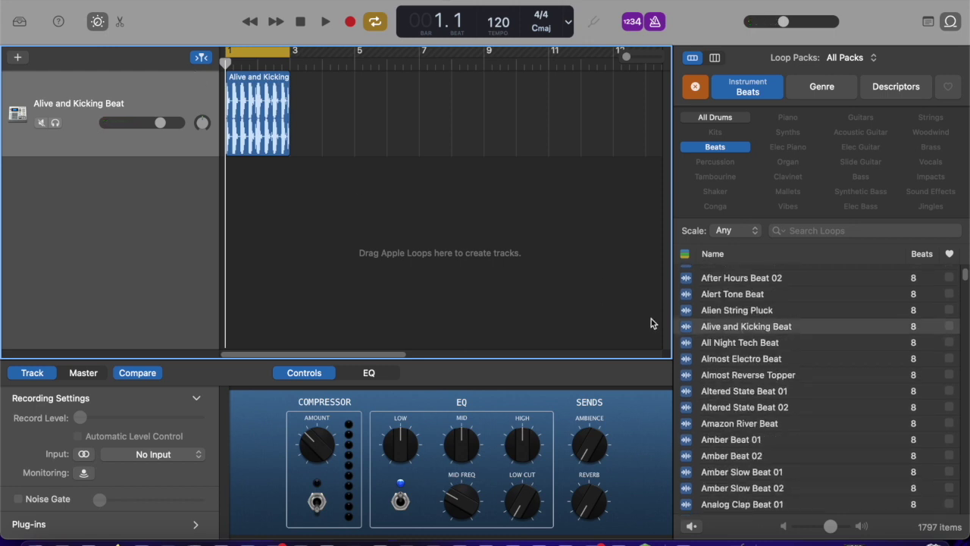
click(720, 149)
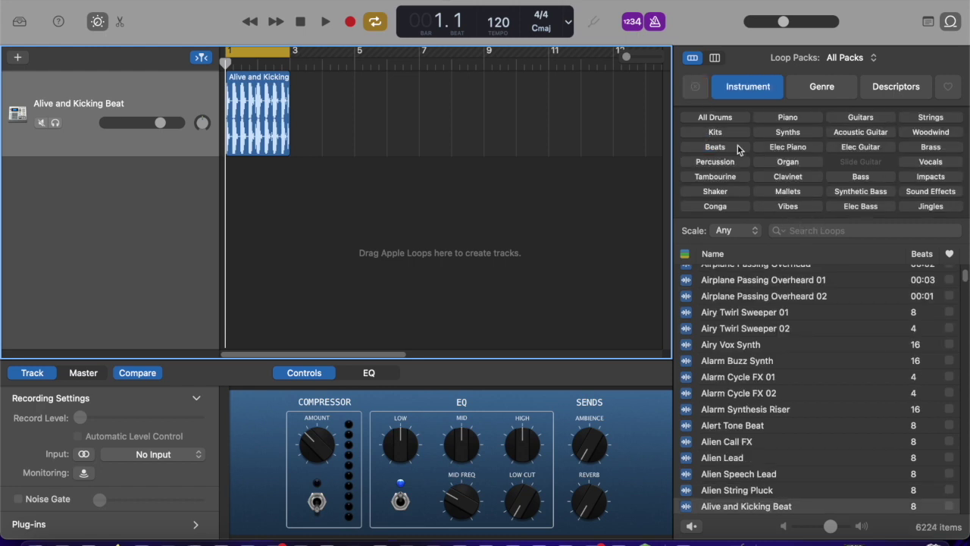
Filter loops to Synthetic Bass and preview Deep Sleep Sub Bass 04.
click(850, 194)
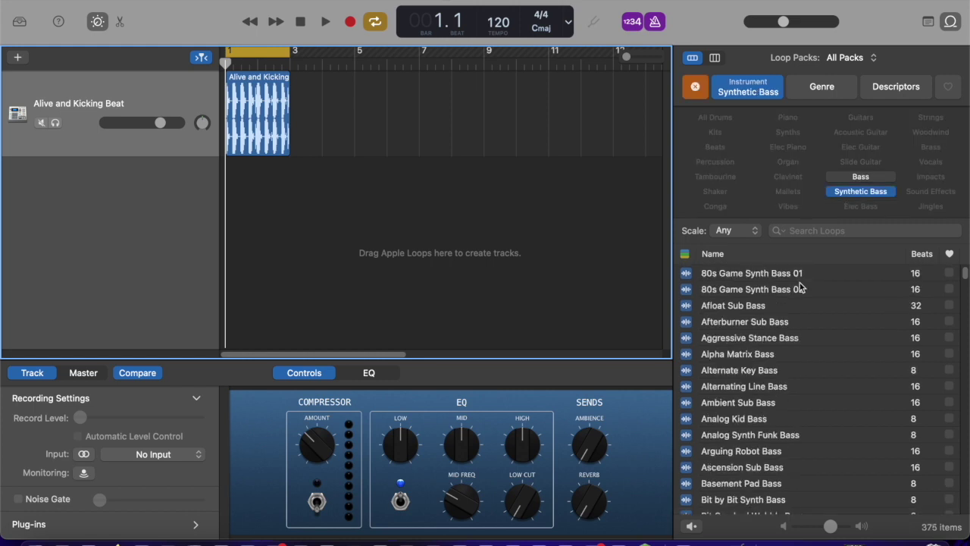
scroll(826, 389, down, 10)
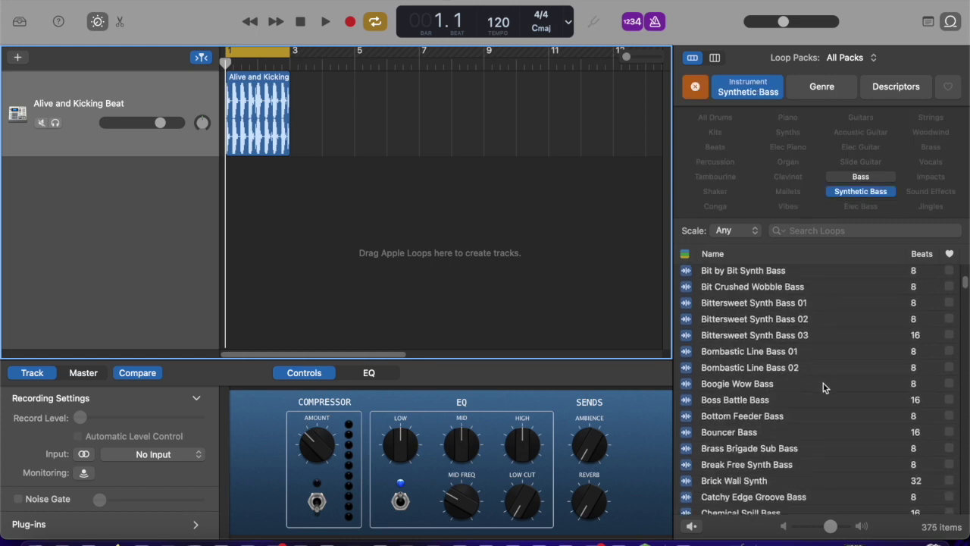
scroll(826, 389, down, 12)
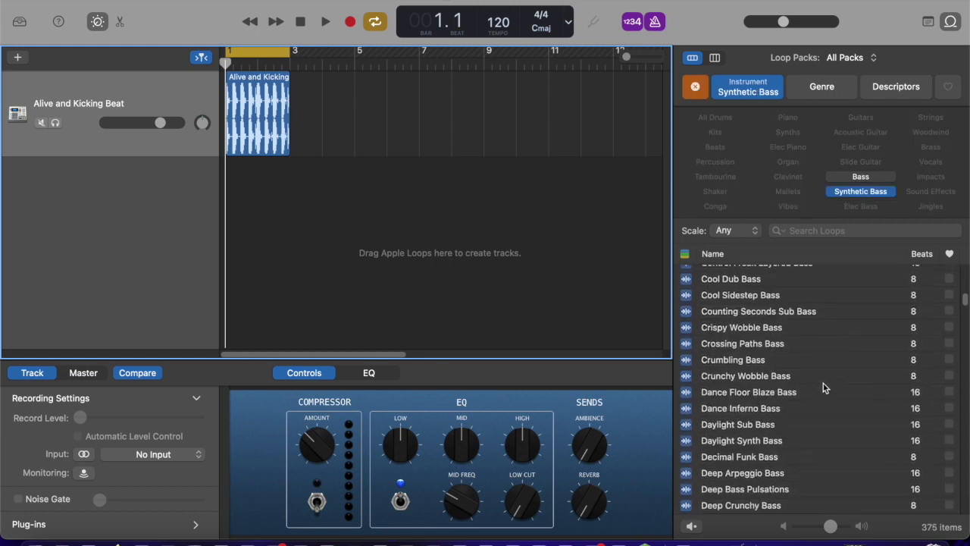
scroll(824, 387, down, 3)
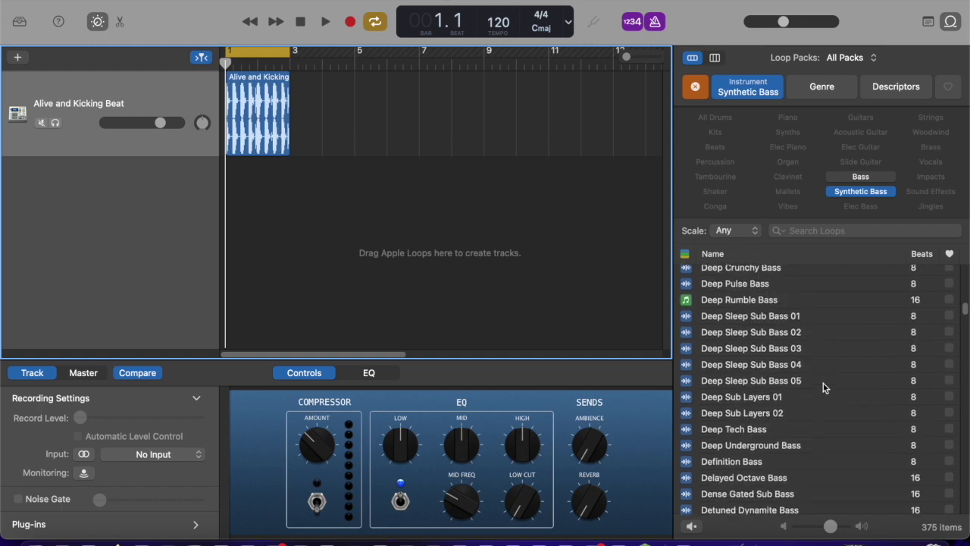
click(689, 367)
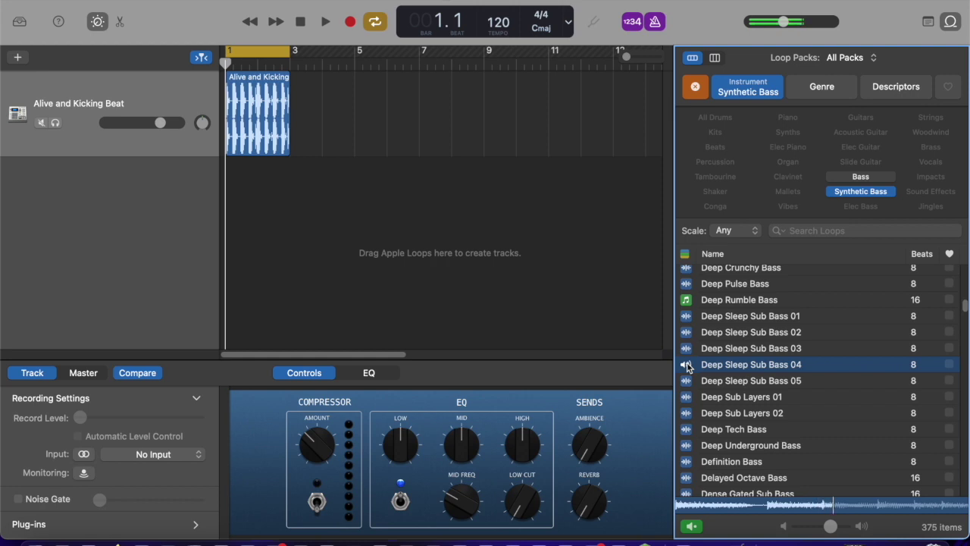
click(687, 366)
Preview Endless Streets Sub Bass 01 and add it as a new track at bar 1.
scroll(765, 375, down, 4)
scroll(767, 376, down, 10)
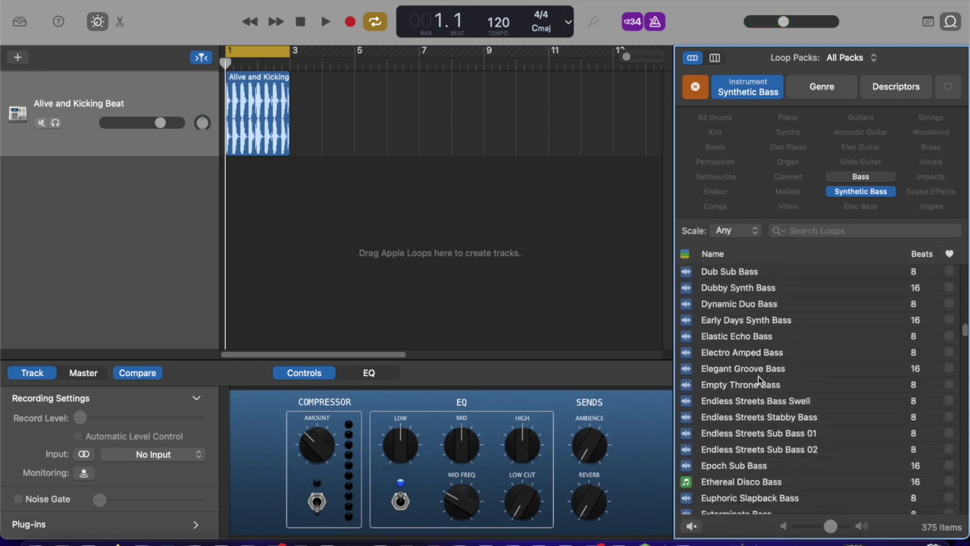
click(686, 435)
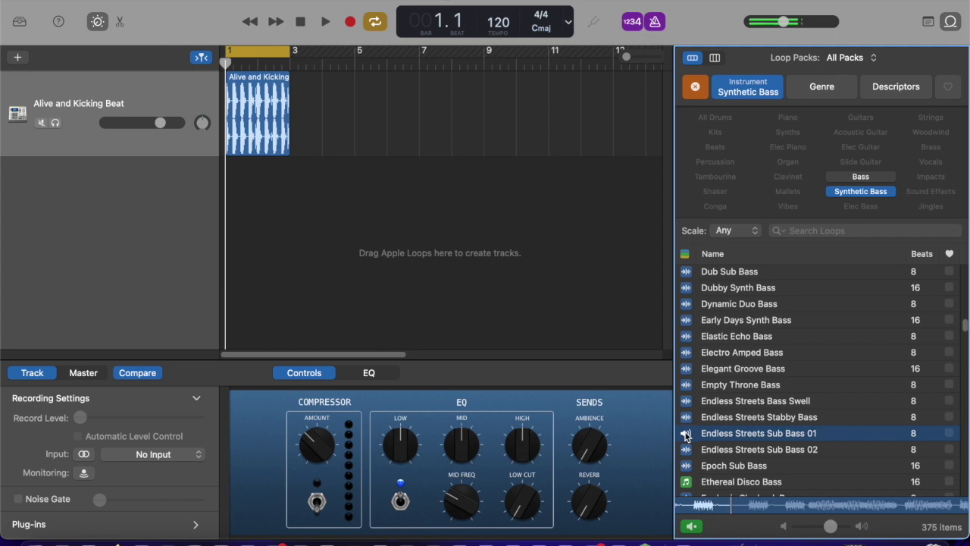
click(739, 438)
drag(758, 437, 246, 195)
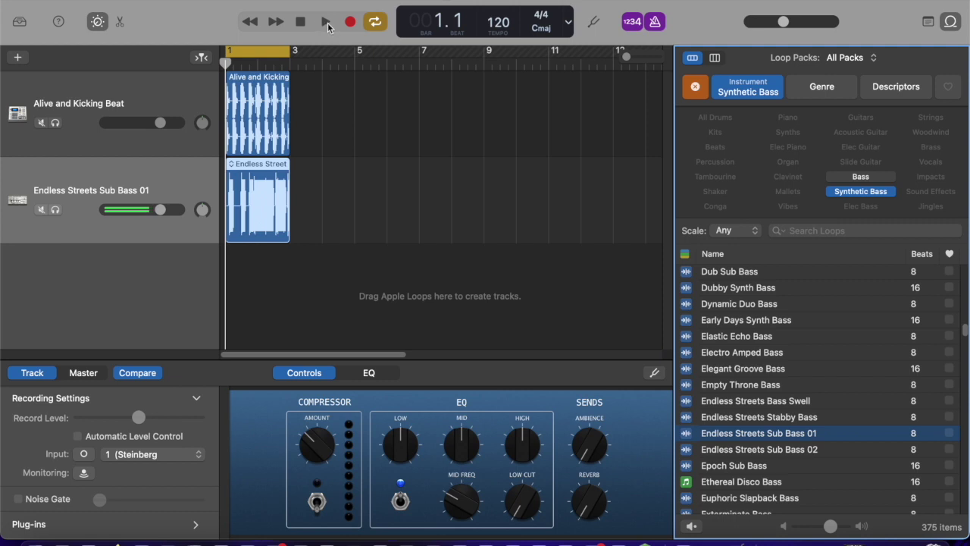
click(327, 24)
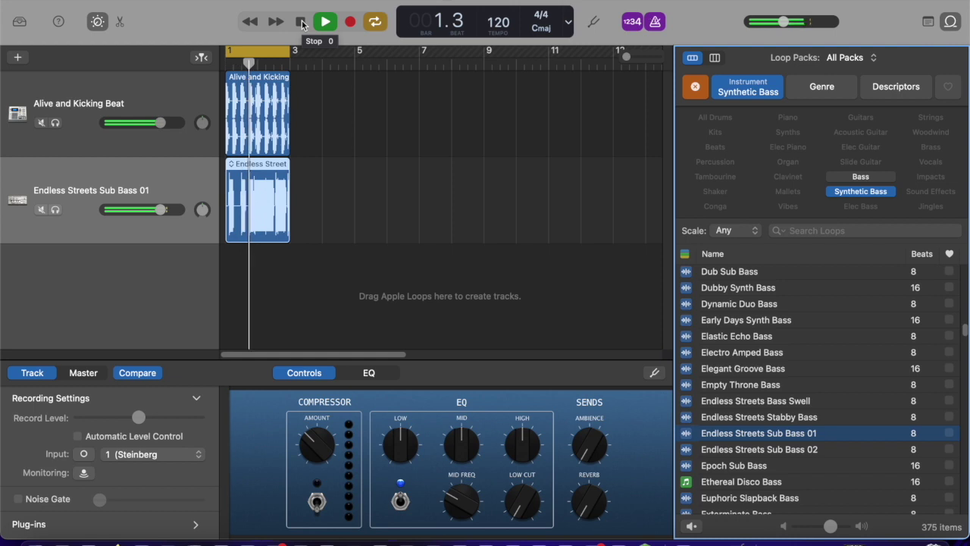
click(301, 25)
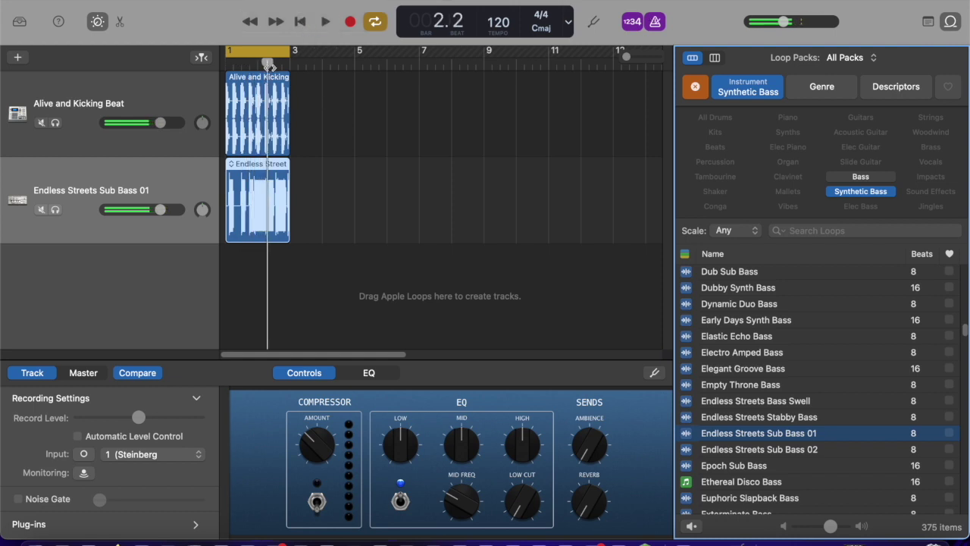
drag(268, 63, 225, 63)
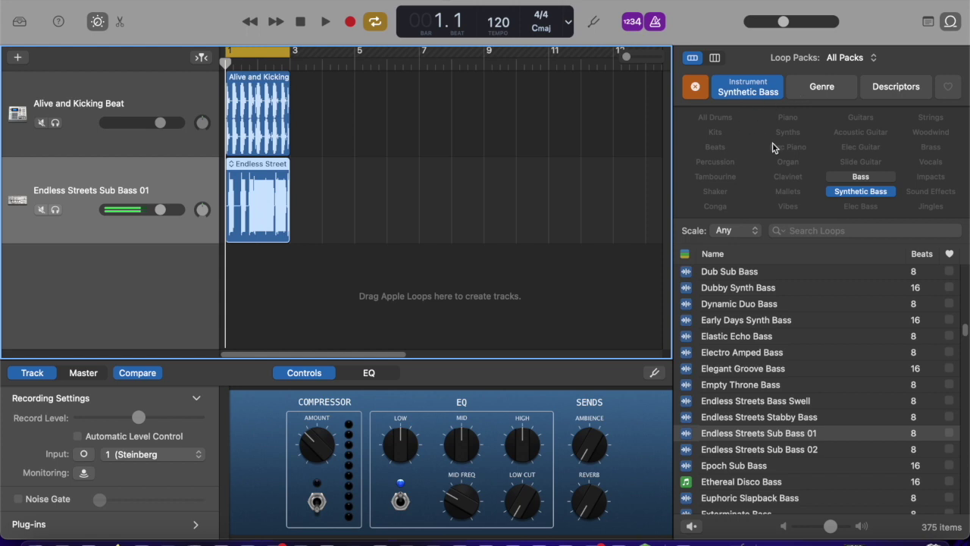
click(843, 194)
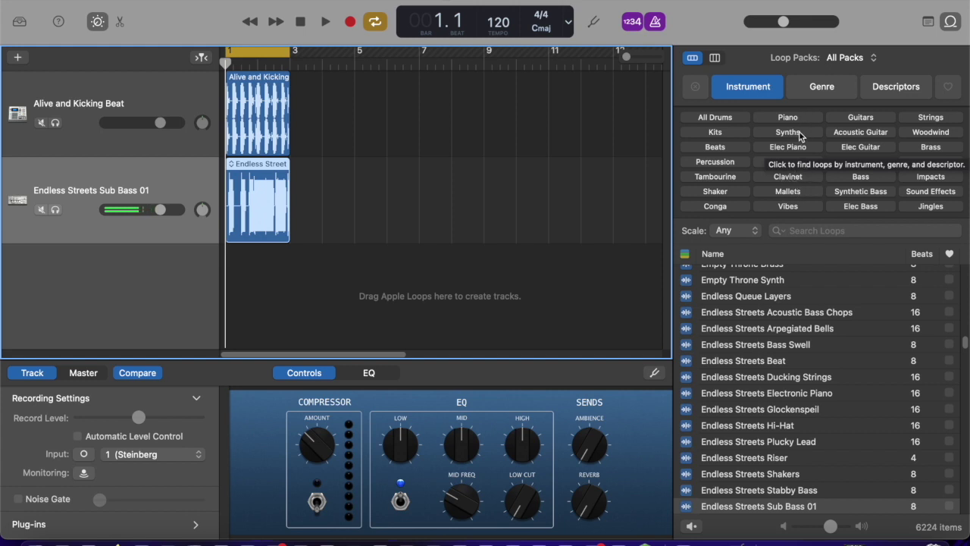
Filter to Elec Piano loops, then preview Funk Redux Electric Piano 01 and Neon Dreams Synth Pad 04.
click(786, 148)
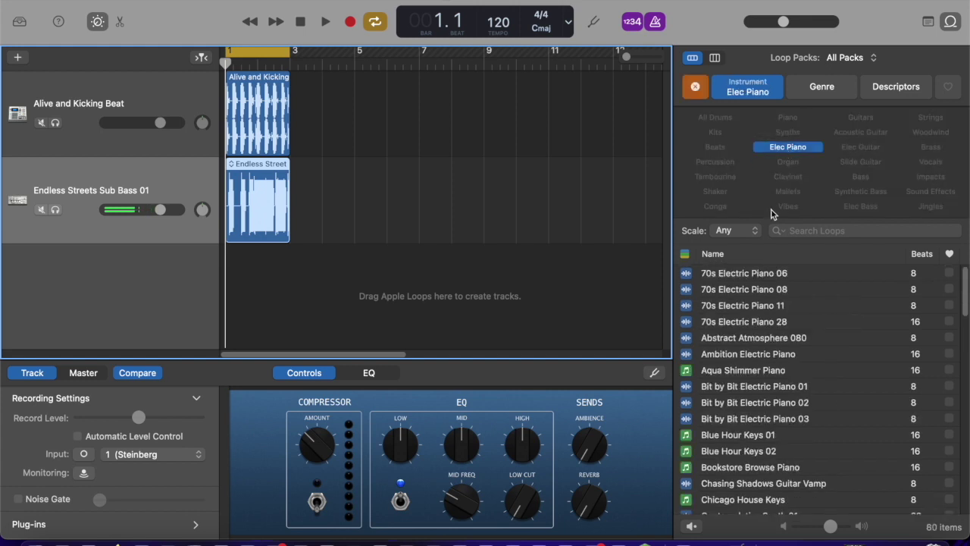
scroll(837, 358, down, 10)
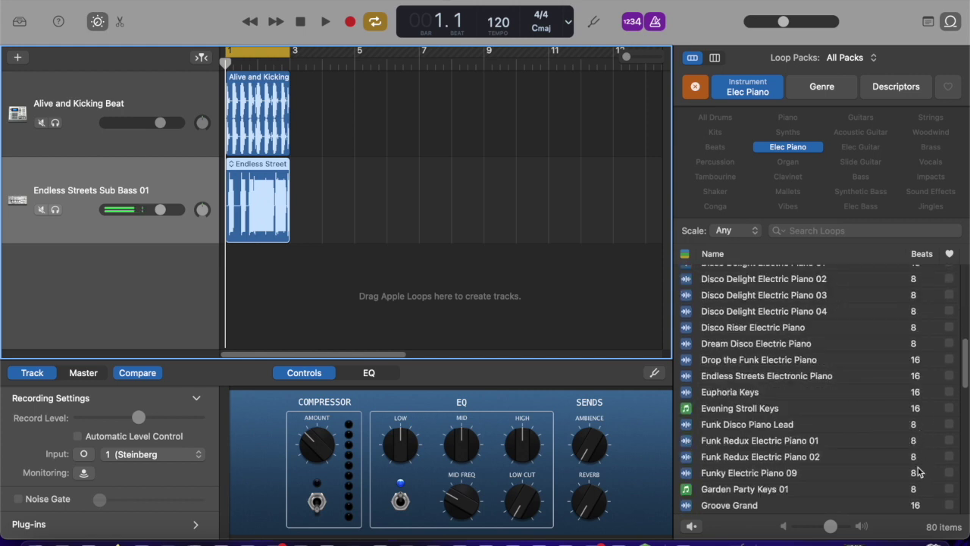
scroll(902, 464, down, 1)
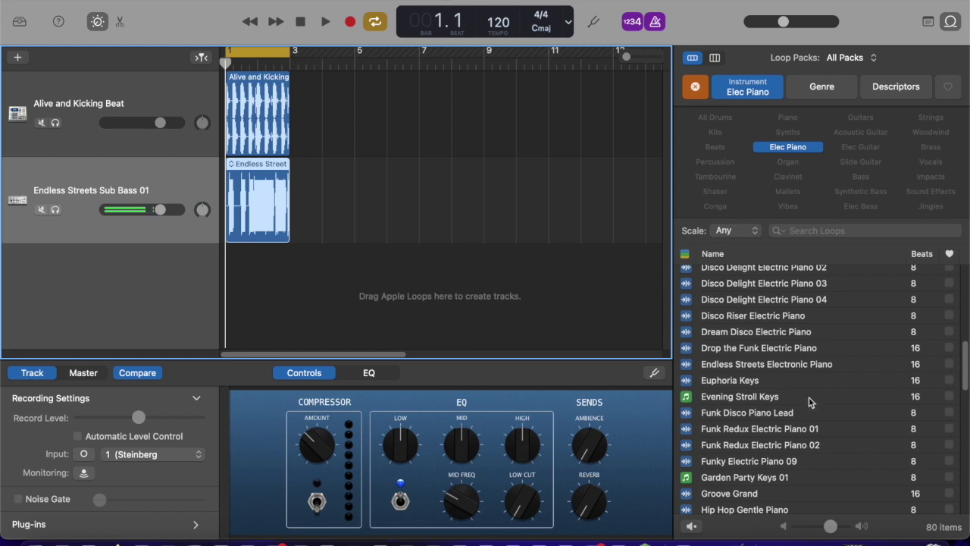
scroll(777, 445, down, 1)
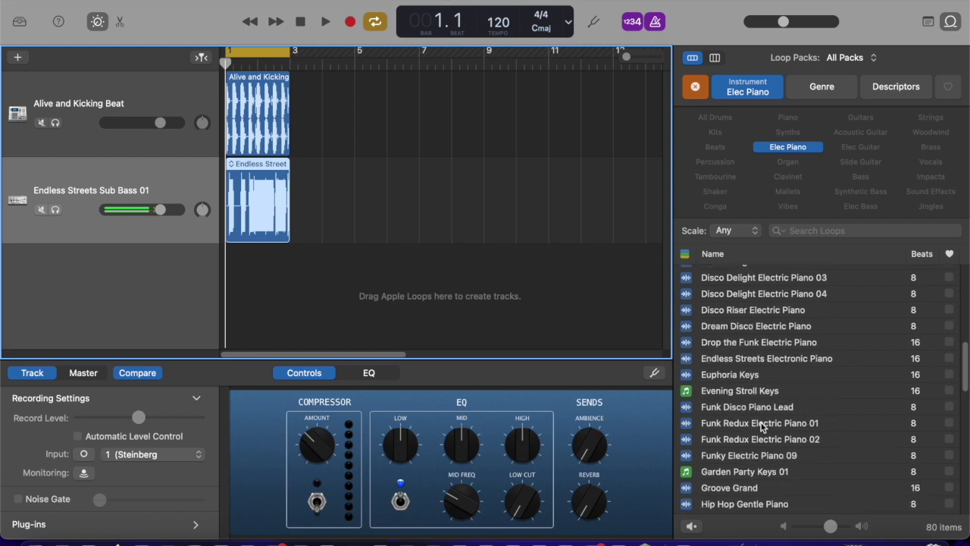
click(684, 425)
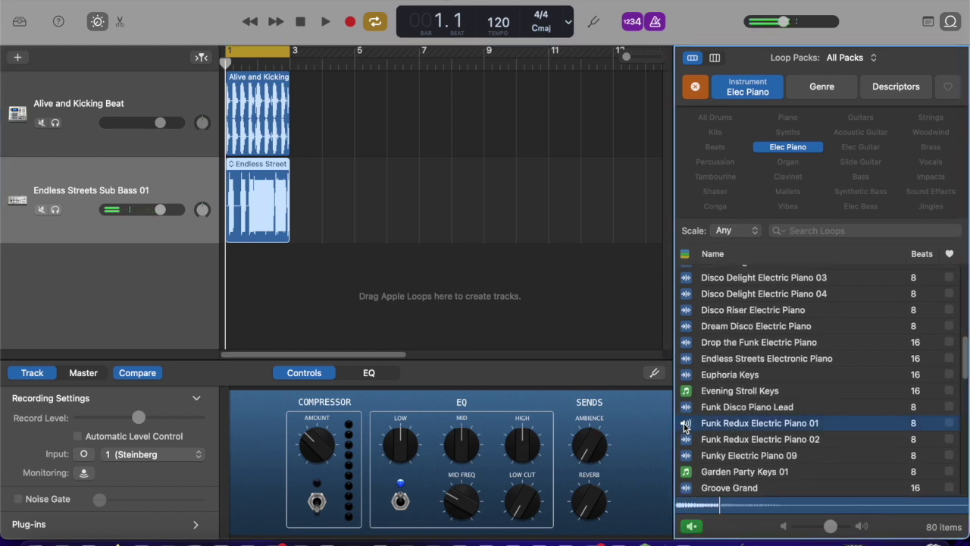
click(685, 425)
scroll(805, 412, down, 10)
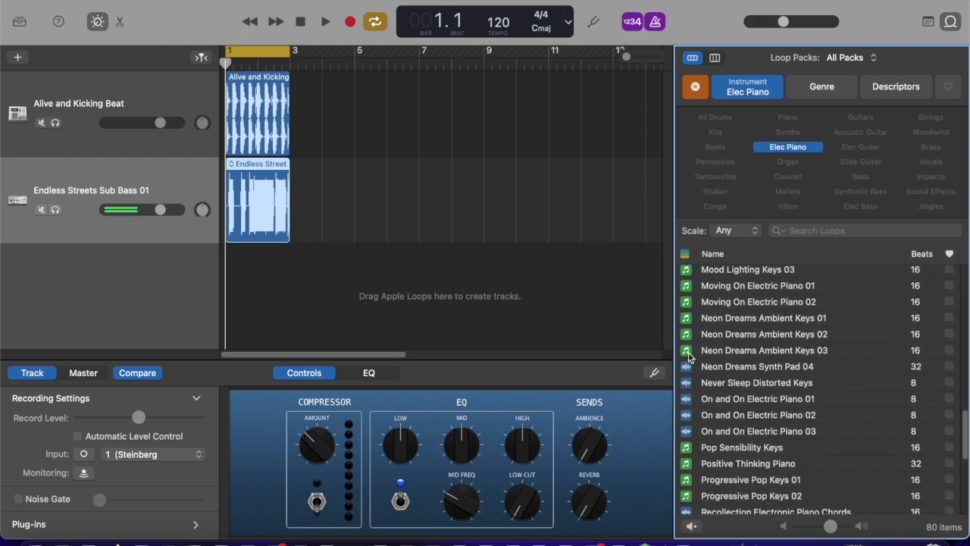
click(686, 366)
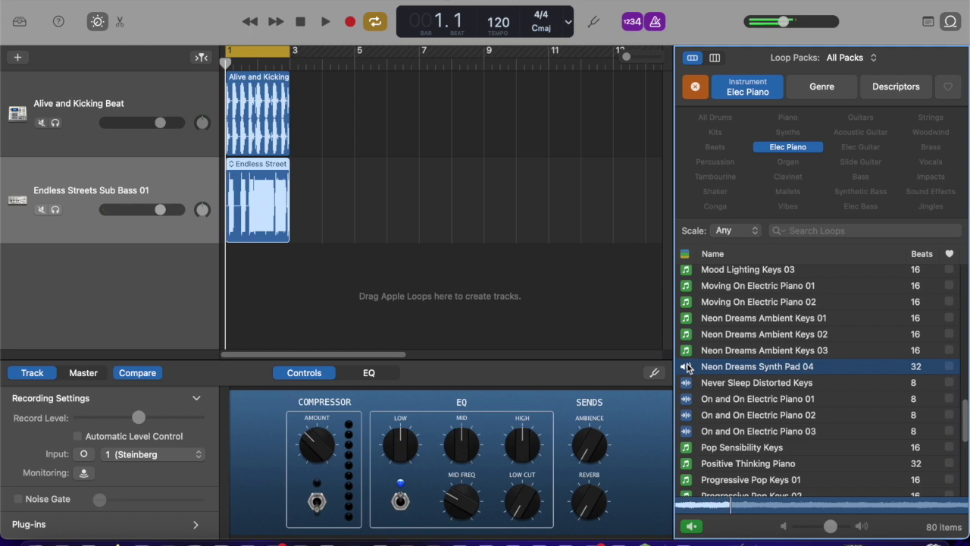
click(686, 367)
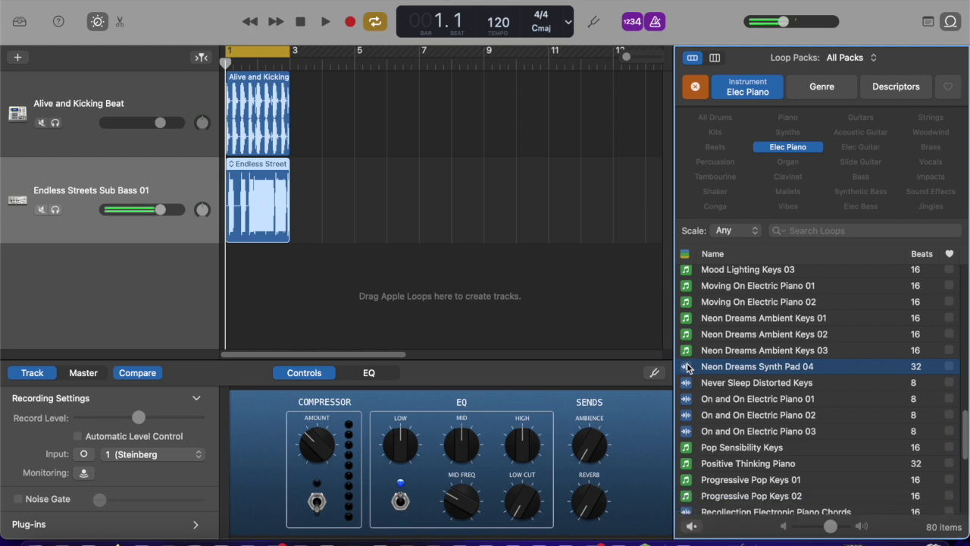
Filter loops to Synths and preview Plink Synth Lead.
click(783, 134)
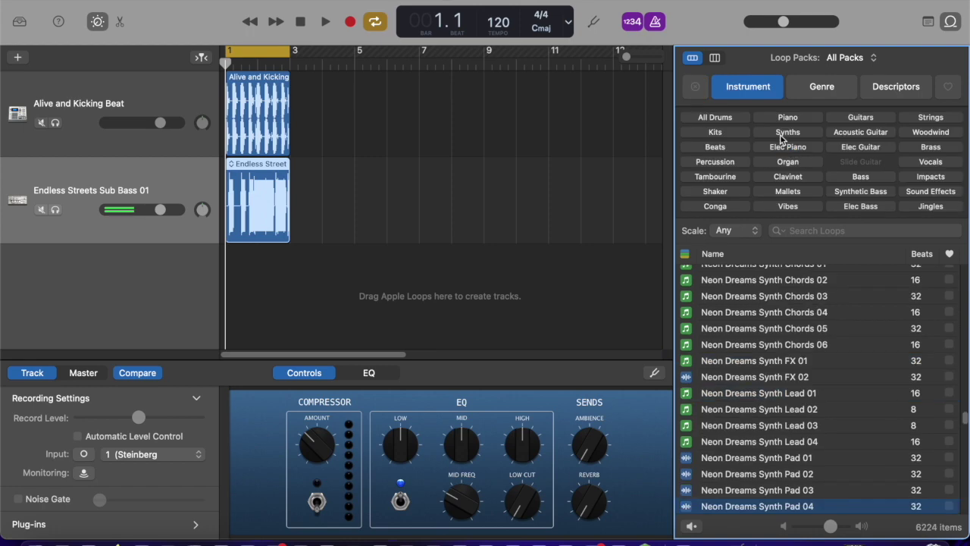
scroll(775, 341, down, 10)
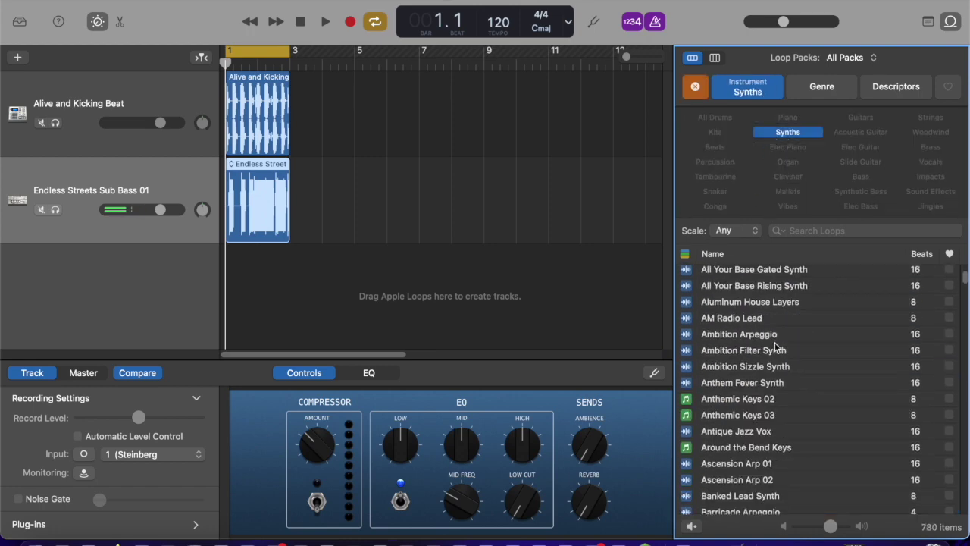
scroll(775, 347, down, 10)
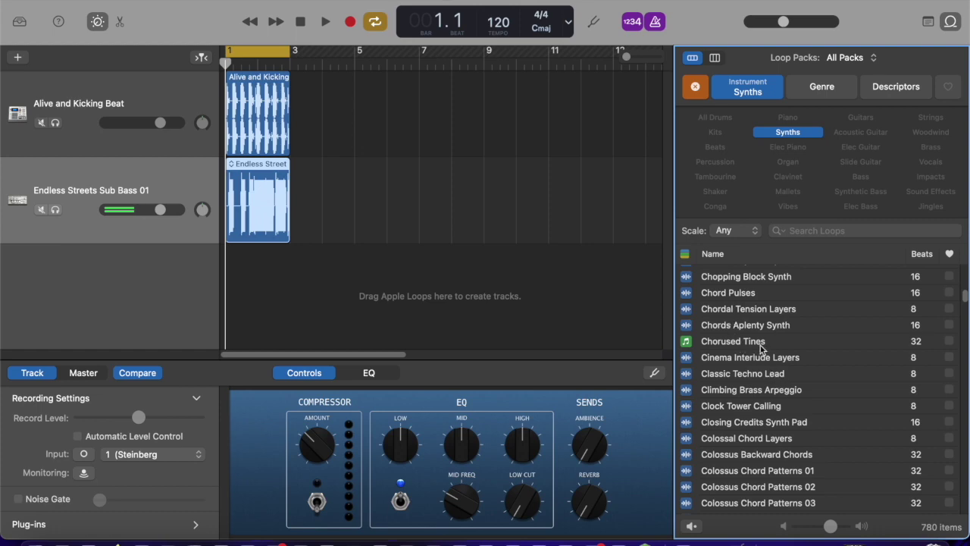
scroll(823, 426, down, 12)
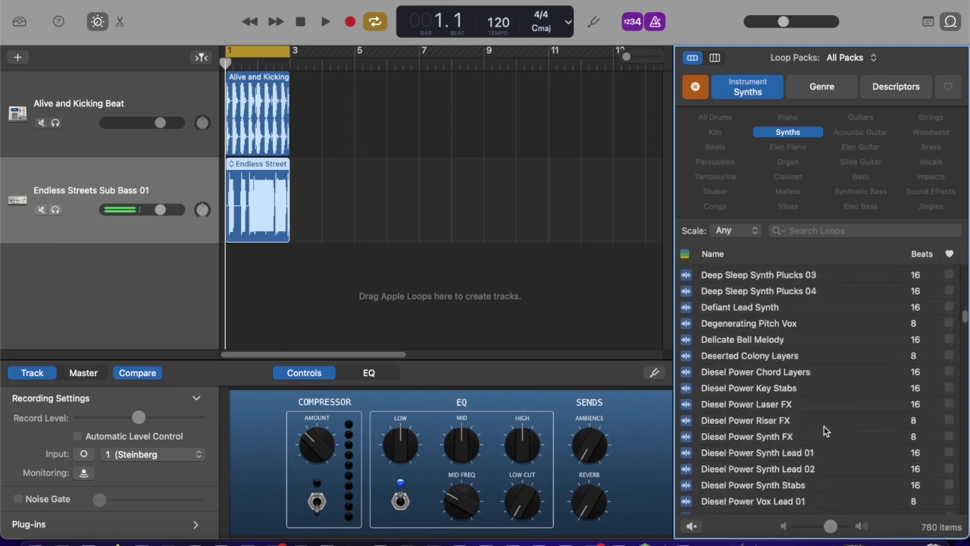
scroll(823, 426, down, 12)
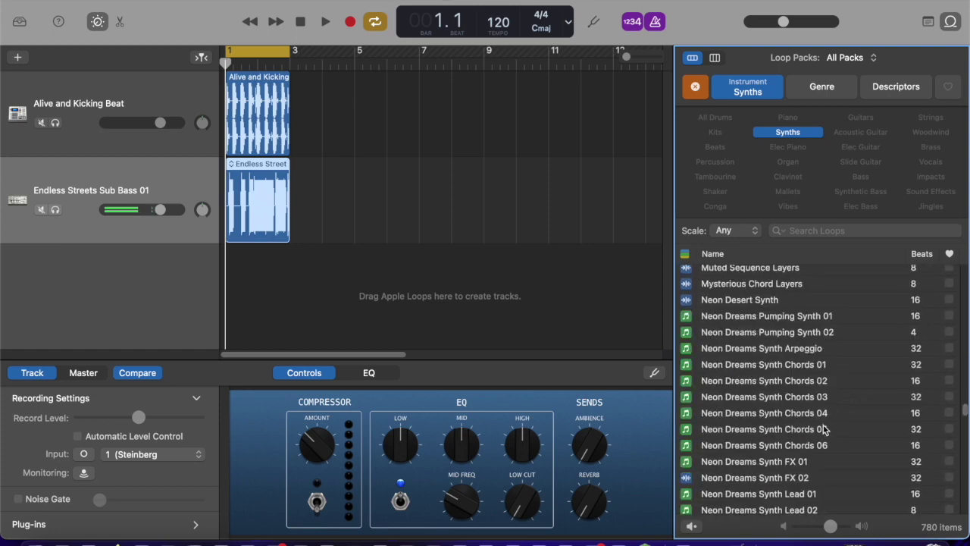
scroll(823, 425, down, 8)
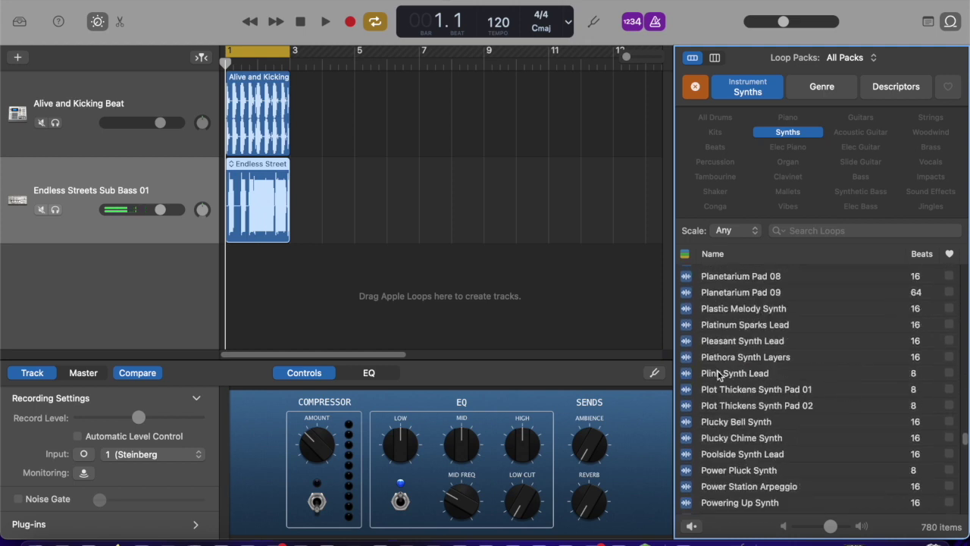
click(685, 375)
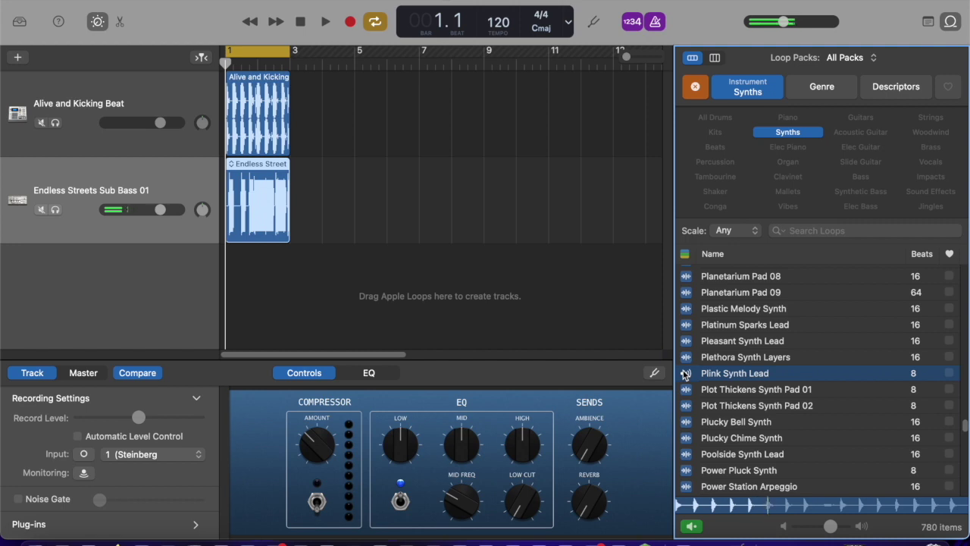
click(685, 374)
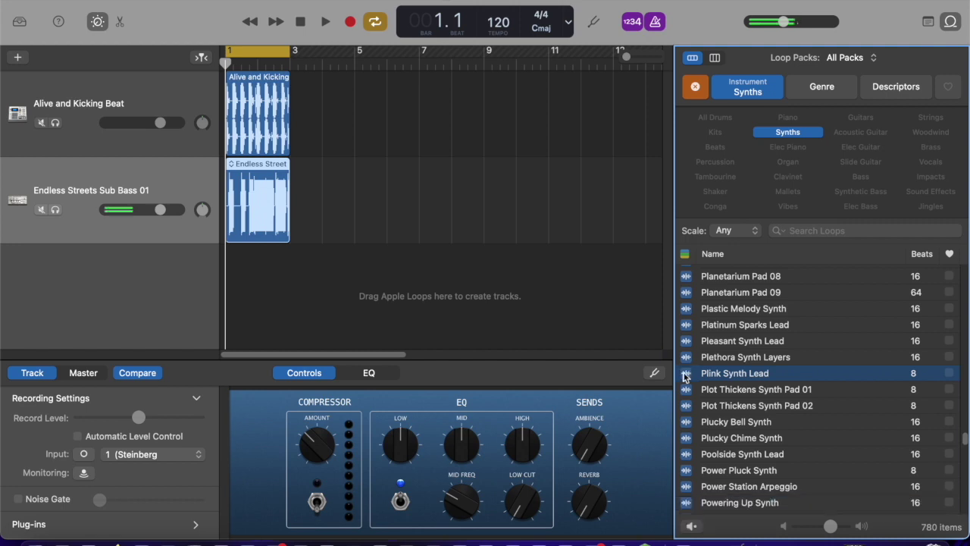
Preview Power Pluck Synth and add it as a third track at bar 1.
click(686, 470)
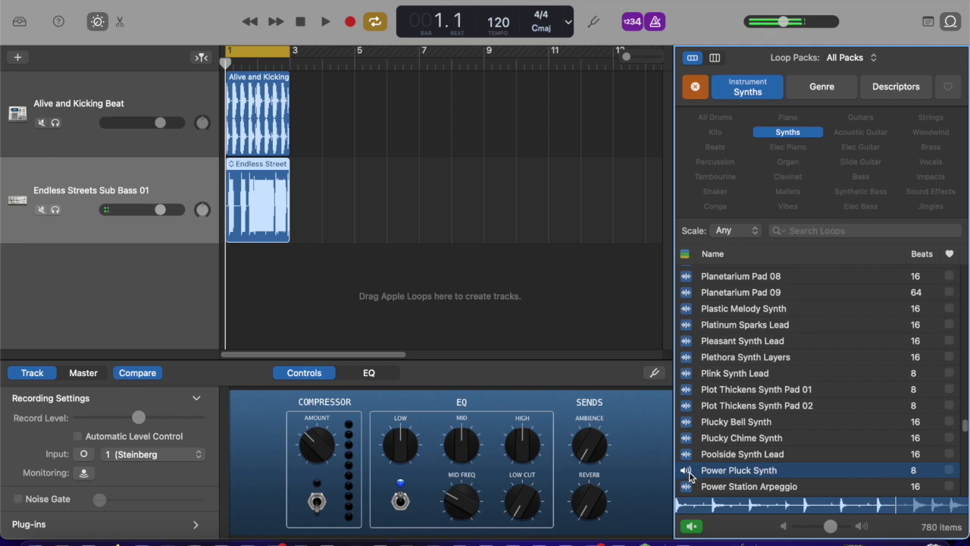
click(688, 471)
drag(742, 475, 229, 275)
click(324, 22)
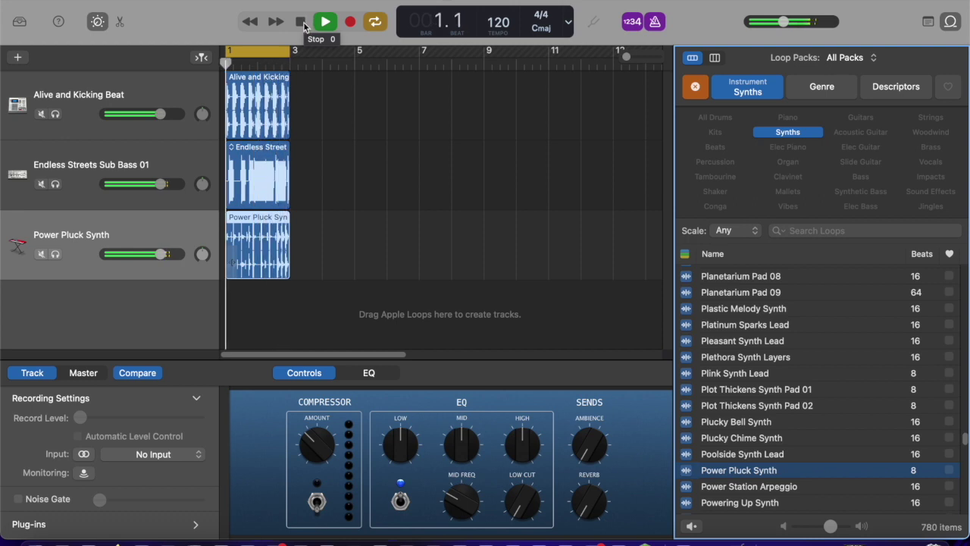
click(303, 24)
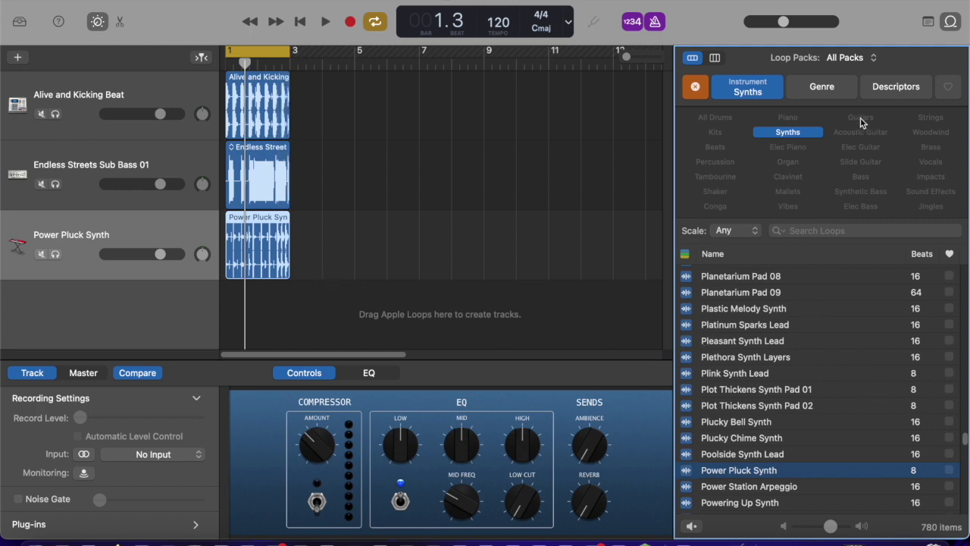
Swap the Synths filter for Woodwind and audition the Jazz Hustle Flute 02 loop.
click(785, 137)
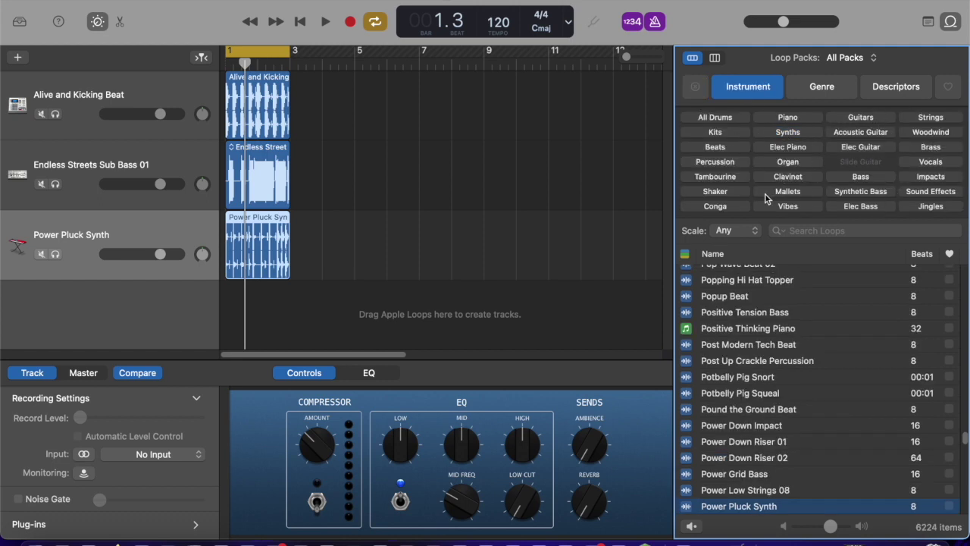
click(942, 134)
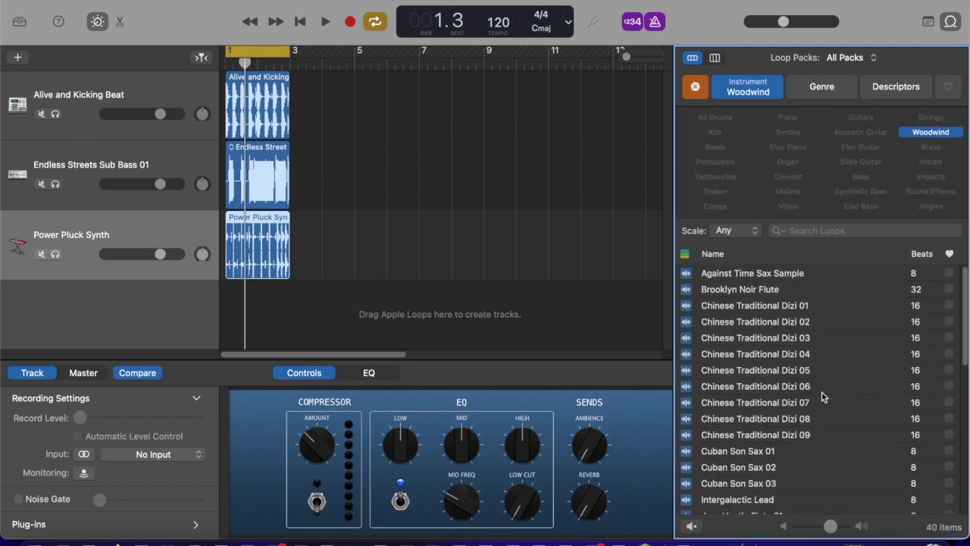
scroll(823, 396, down, 4)
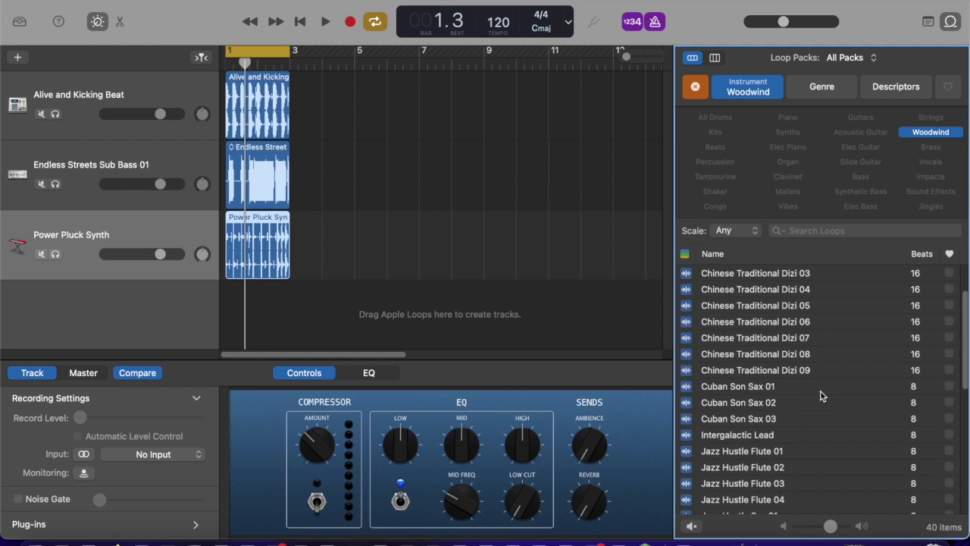
scroll(822, 395, down, 3)
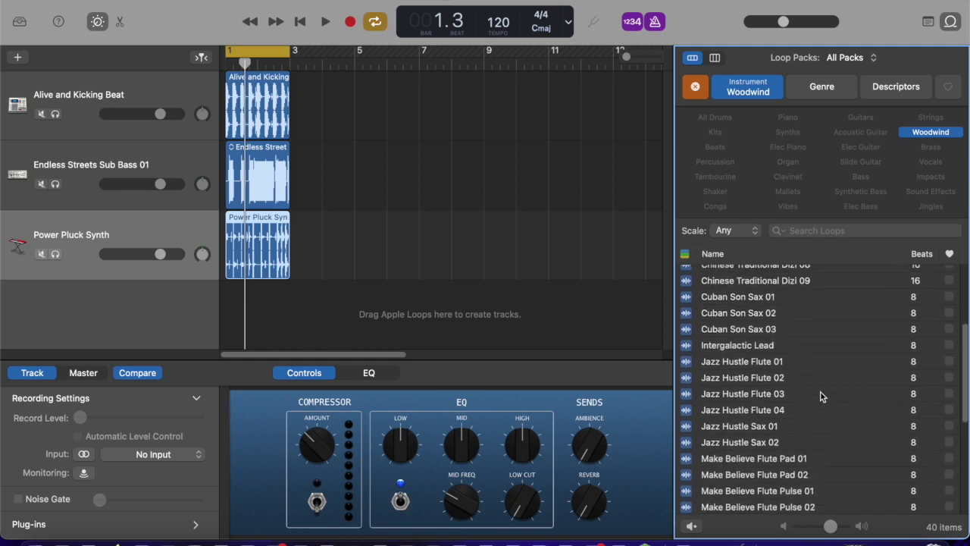
click(750, 381)
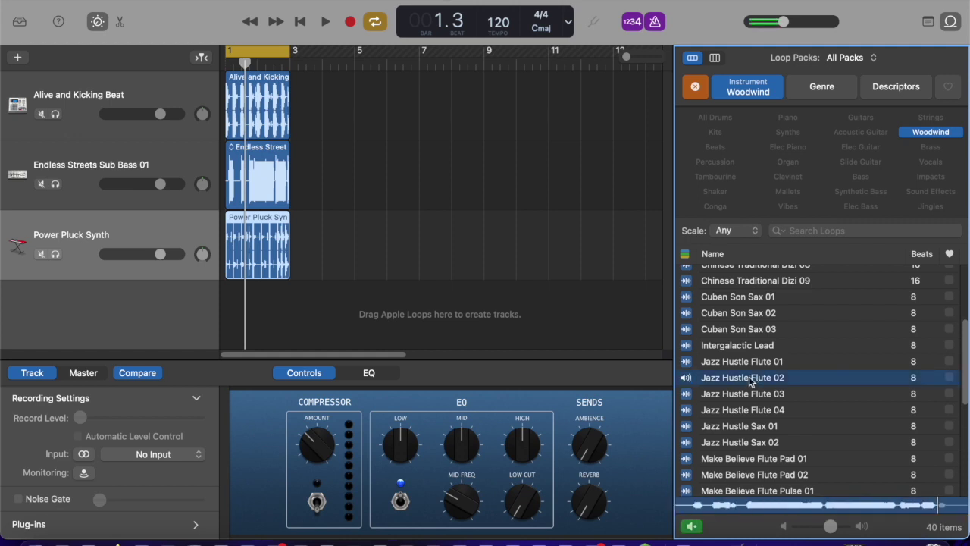
click(751, 382)
Add Jazz Hustle Flute 02 as a new track at bar 1 and return the playhead to the start.
drag(767, 382, 240, 316)
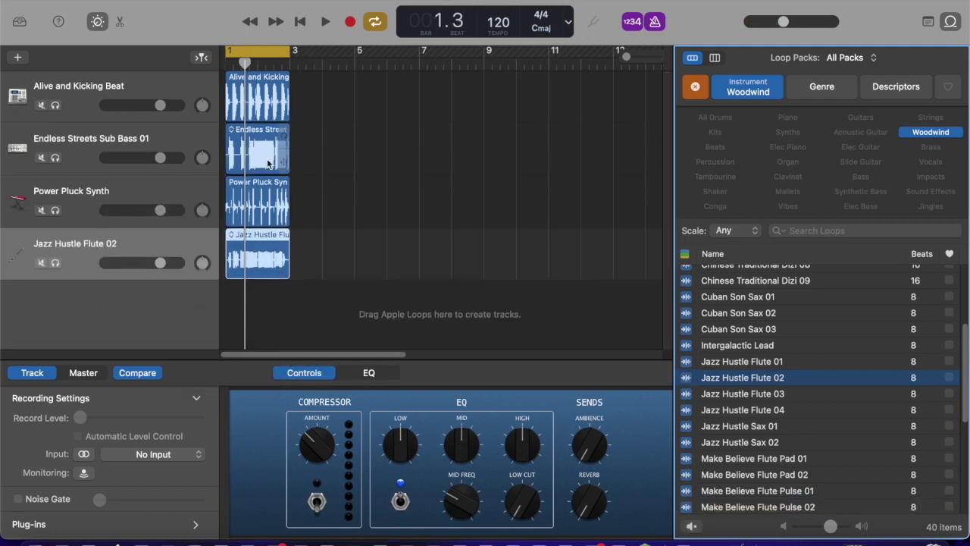
click(302, 23)
click(319, 22)
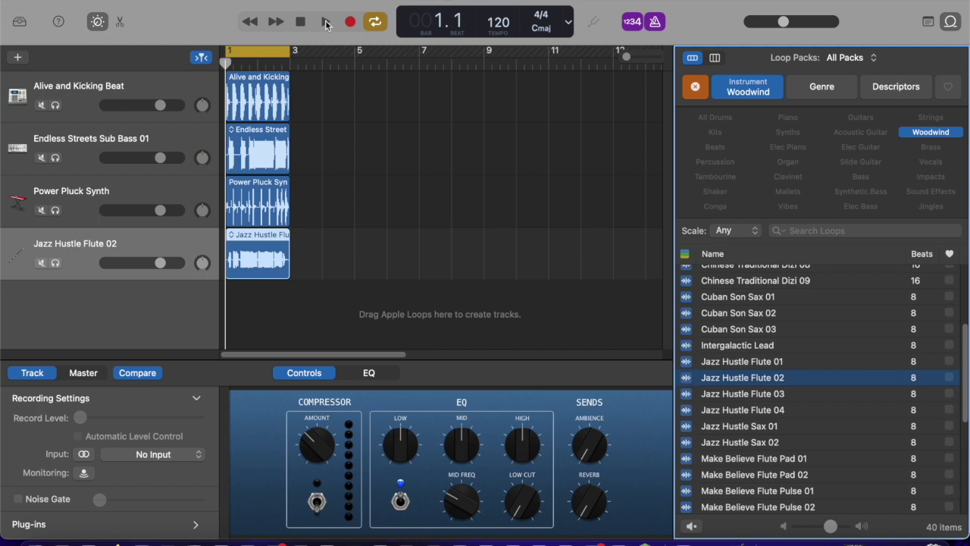
click(326, 23)
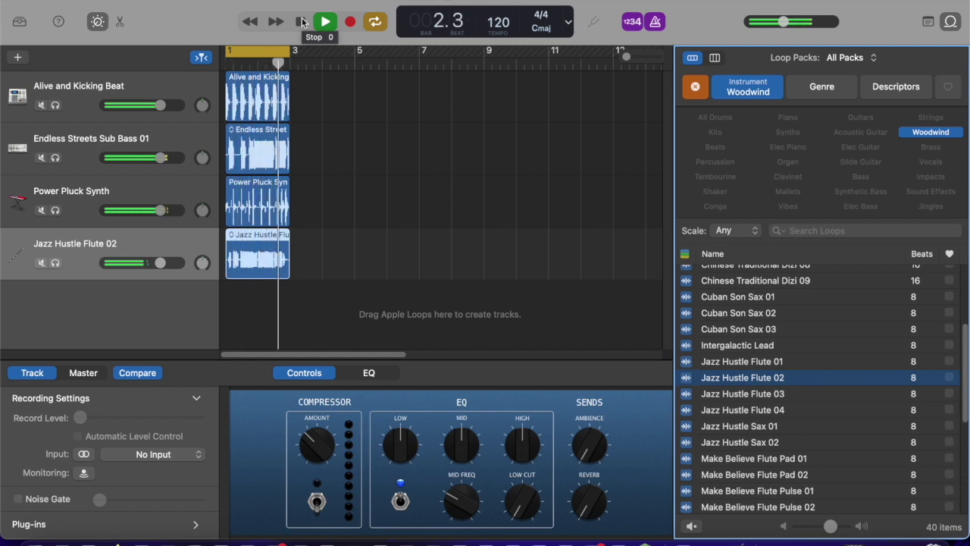
click(302, 22)
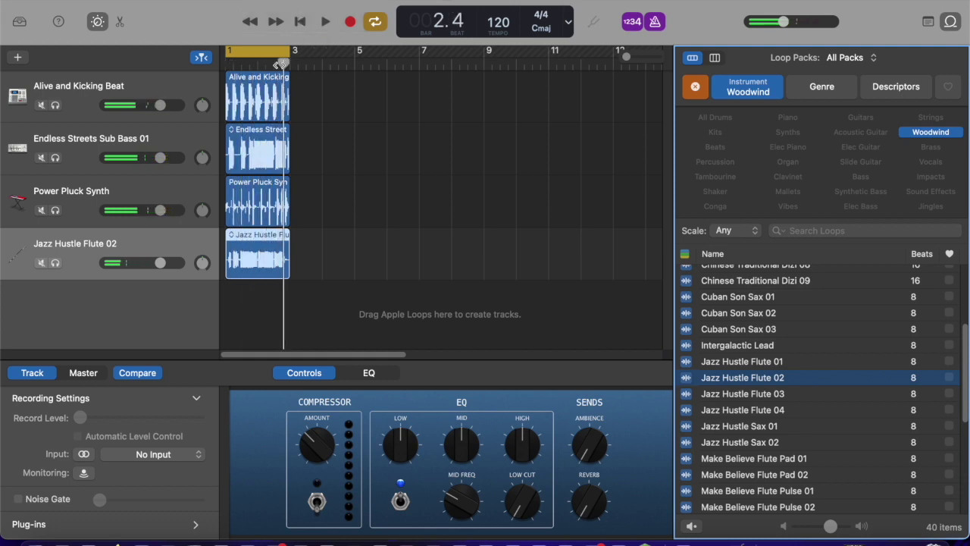
drag(285, 62, 225, 64)
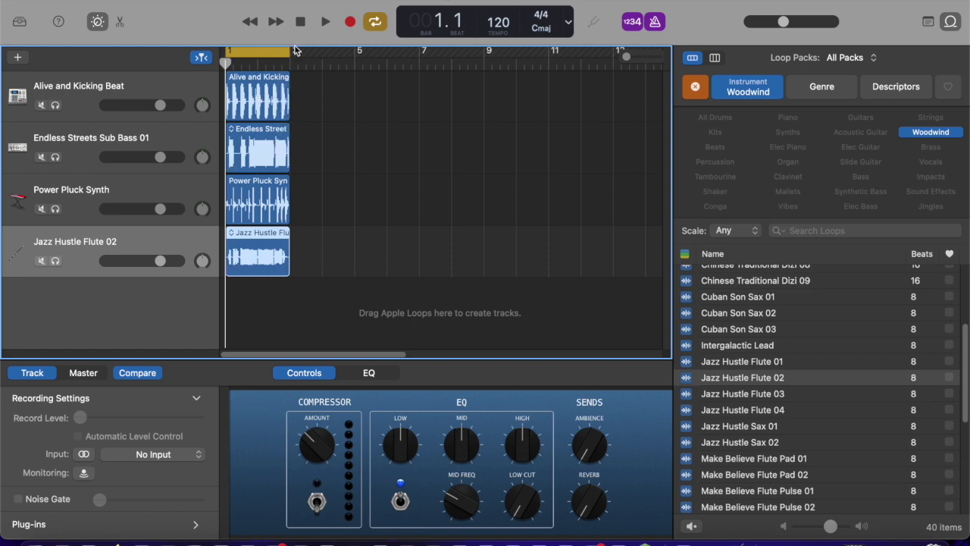
Turn off Cycle and loop the Alive and Kicking Beat region out to about bar 25.
drag(291, 50, 290, 51)
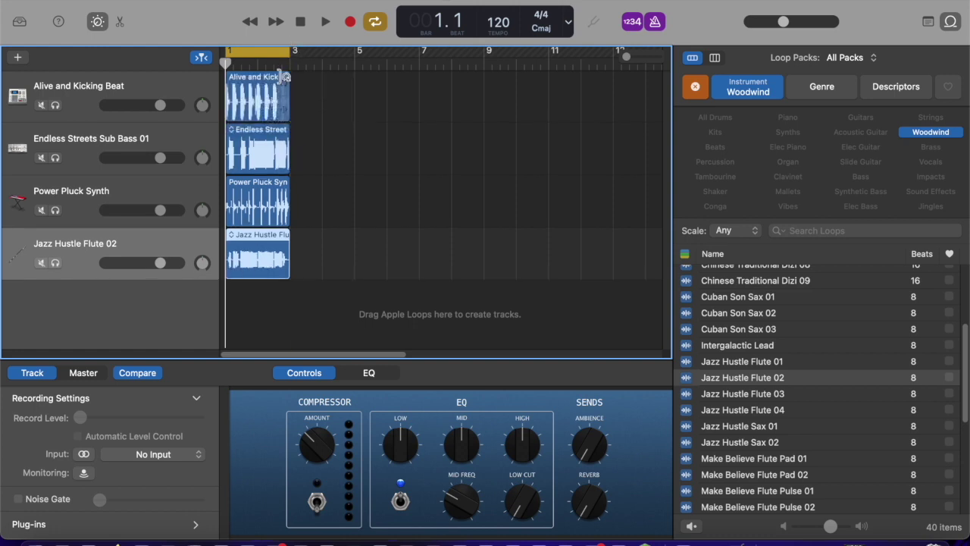
click(266, 57)
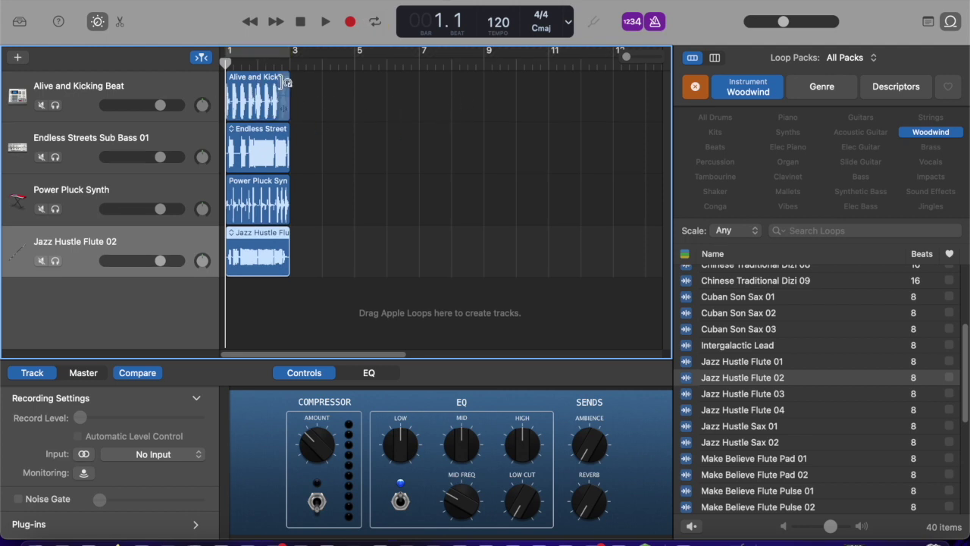
drag(288, 82, 289, 112)
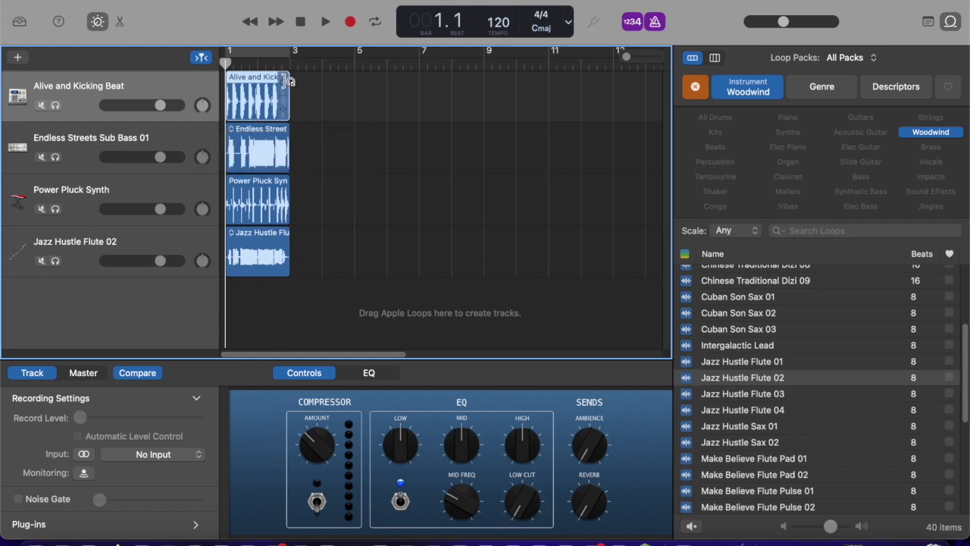
mouse_move(289, 79)
mouse_down()
mouse_move(328, 80)
mouse_move(292, 81)
mouse_up()
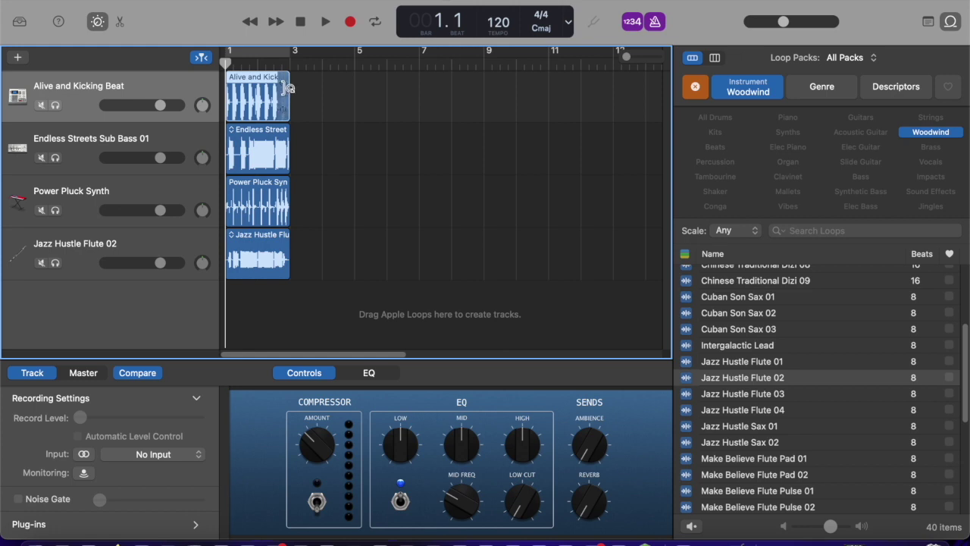
drag(289, 82, 498, 110)
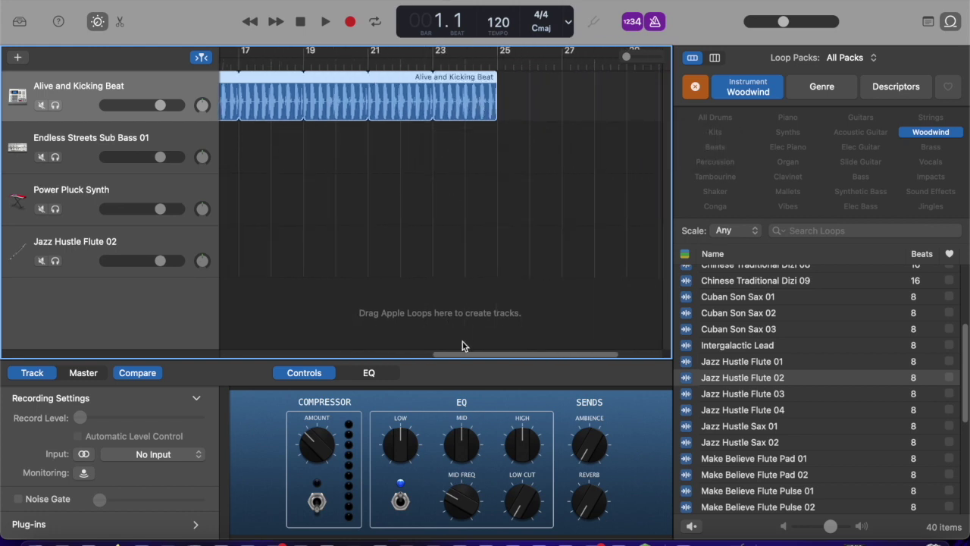
drag(470, 357, 259, 354)
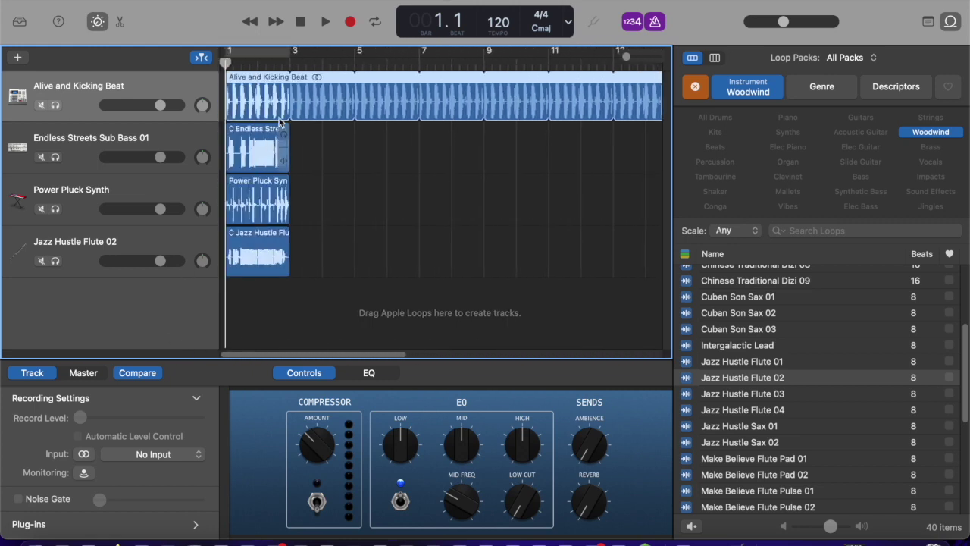
Loop sub bass to bar 9, start pluck synth at bar 3 looped to bar 9, flute at bar 5, then play.
drag(287, 134, 482, 156)
drag(250, 187, 483, 188)
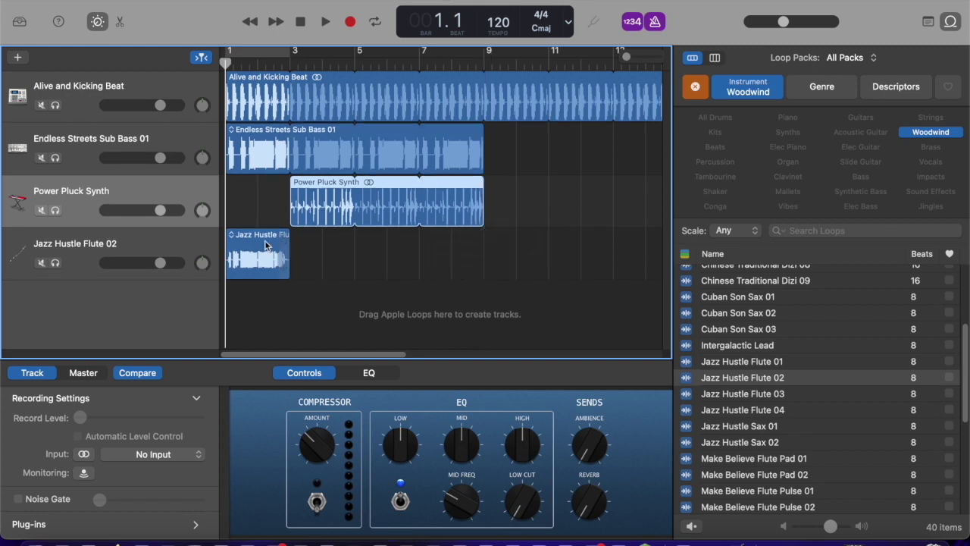
drag(269, 240, 483, 241)
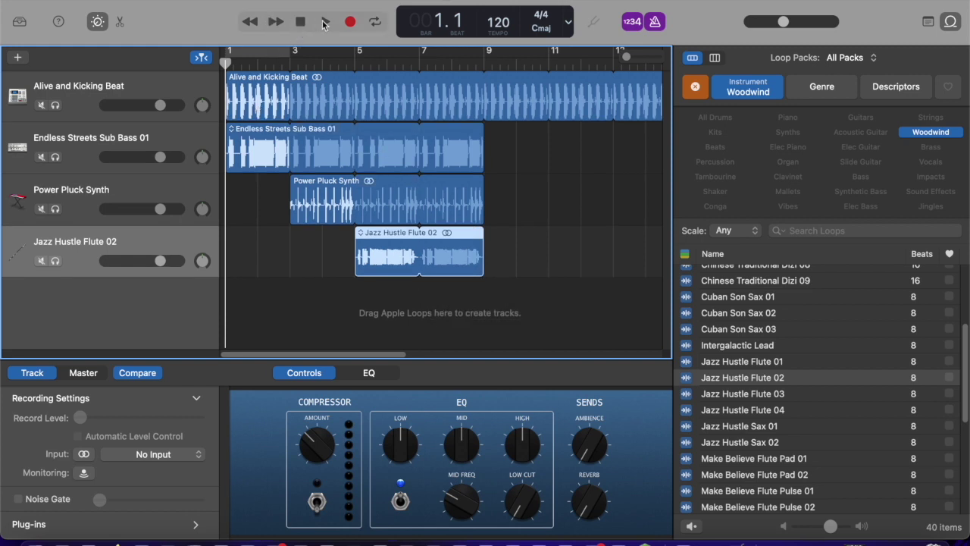
click(324, 23)
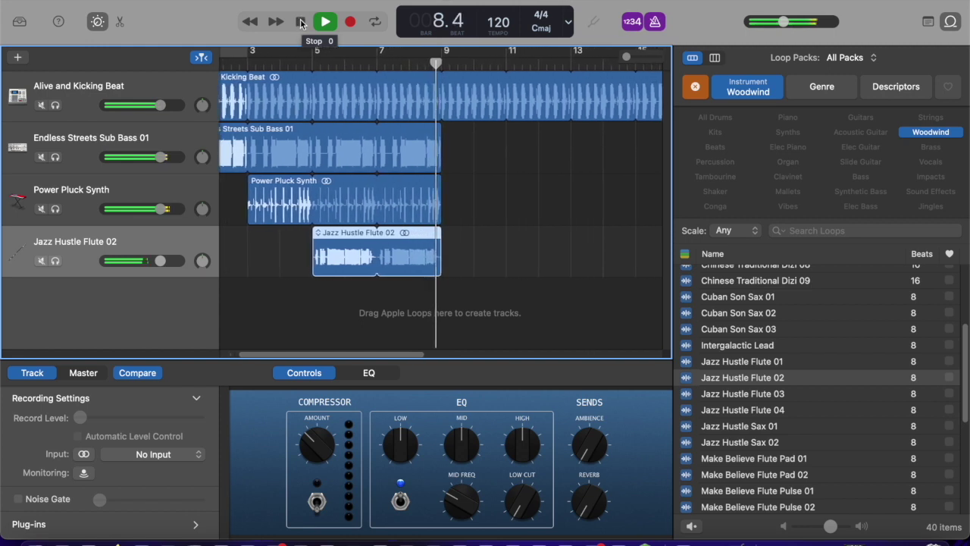
click(300, 23)
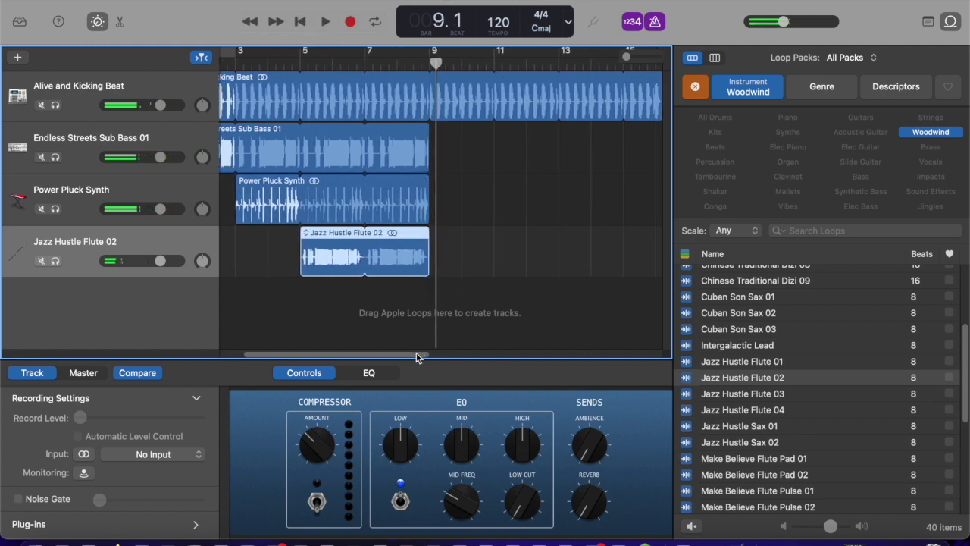
drag(416, 357, 373, 357)
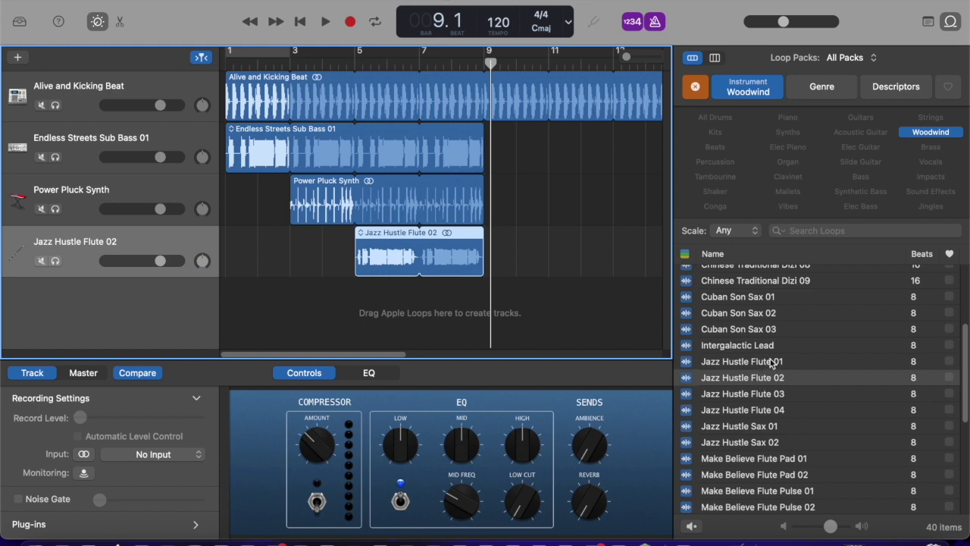
Place another Jazz Hustle Flute 02 region at bar 11 and repeat it to about bar 19.
drag(767, 375, 550, 258)
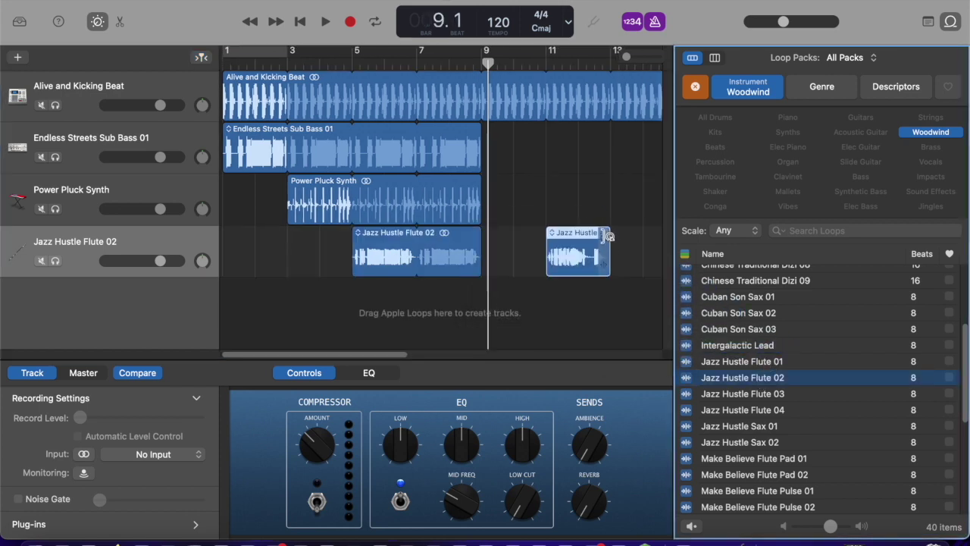
drag(606, 234, 578, 250)
drag(425, 360, 477, 360)
Add Jazz Hustle Flute 03 to the flute track at bar 17 and another flute loop near bar 19.
click(722, 391)
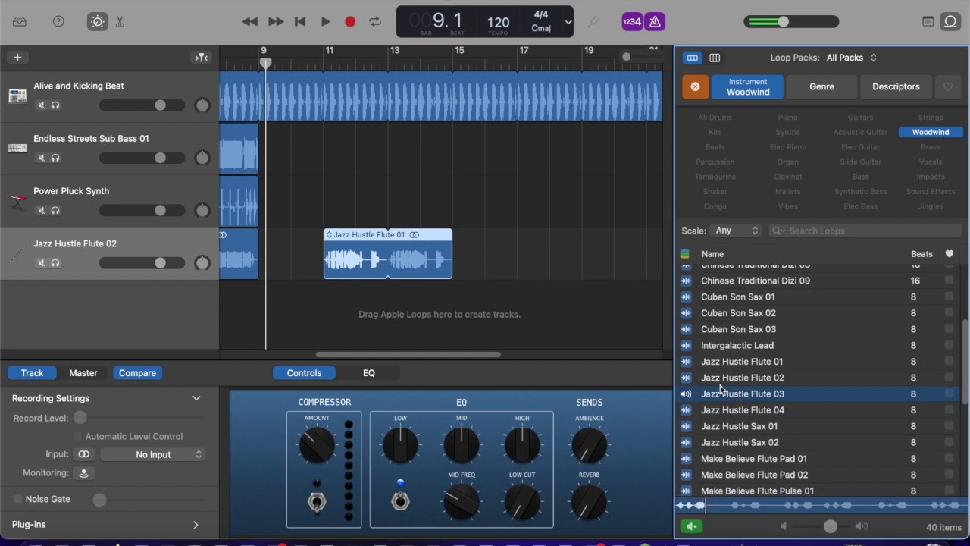
drag(719, 397, 520, 274)
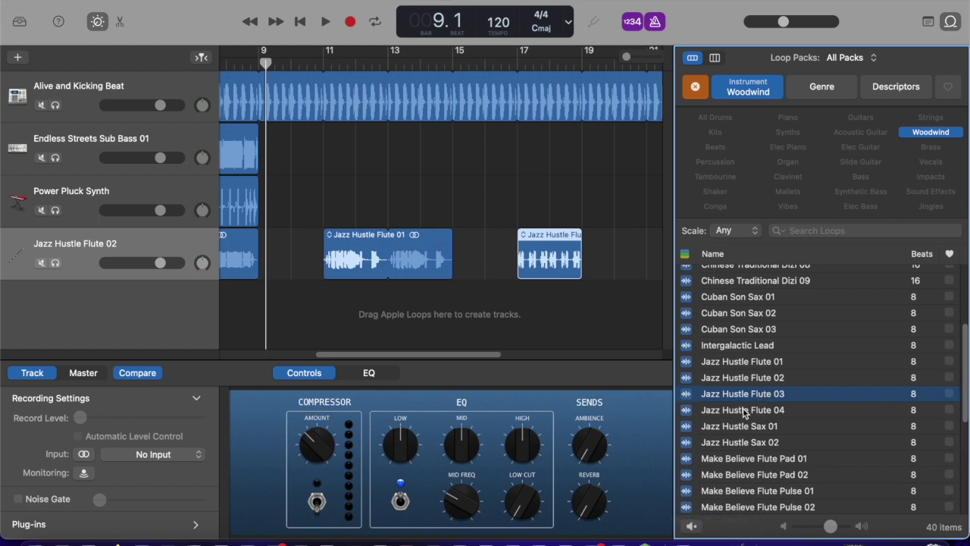
drag(743, 412, 573, 292)
drag(474, 356, 534, 365)
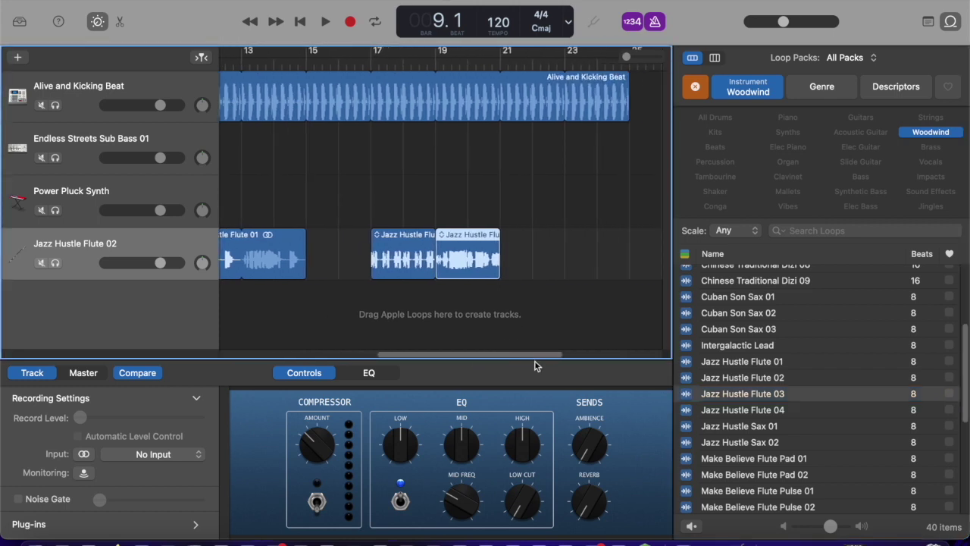
Add Jazz Hustle Flute 01 at bar 25 and move the bar 19 flute region to bar 21.
click(750, 362)
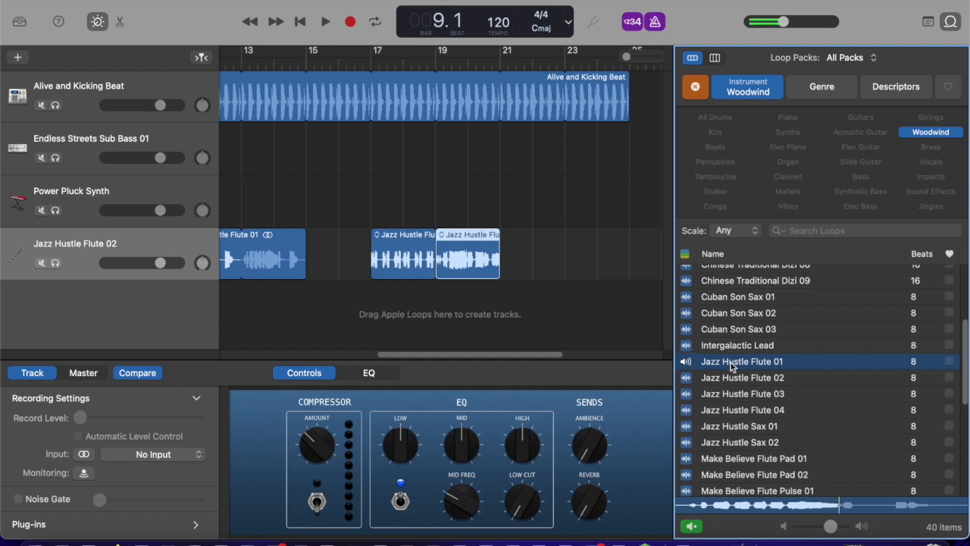
drag(730, 367, 628, 271)
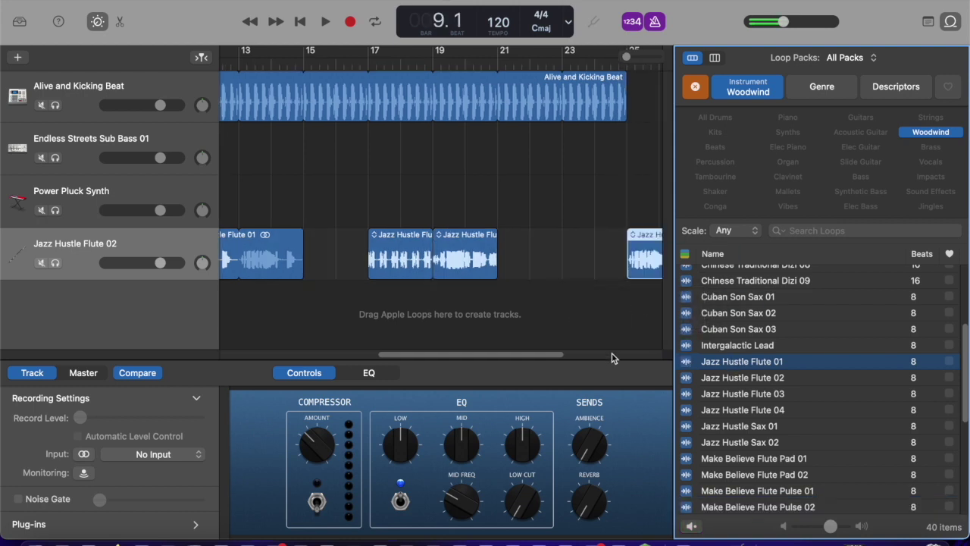
drag(538, 360, 550, 356)
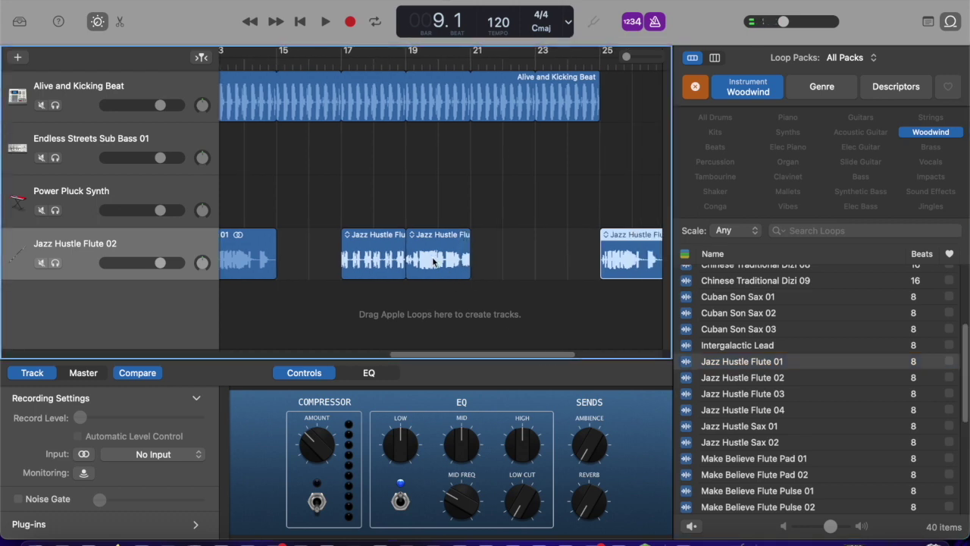
drag(434, 261, 499, 265)
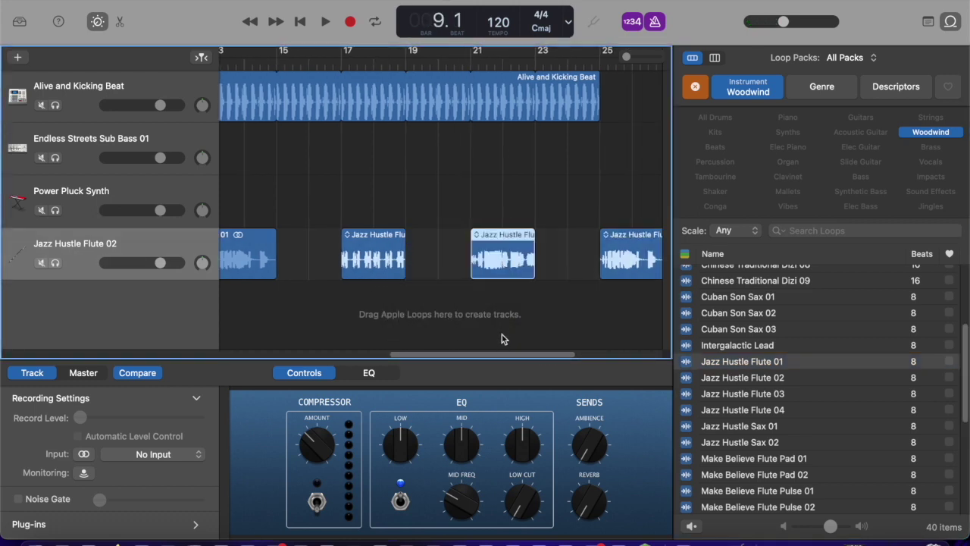
drag(505, 358, 321, 360)
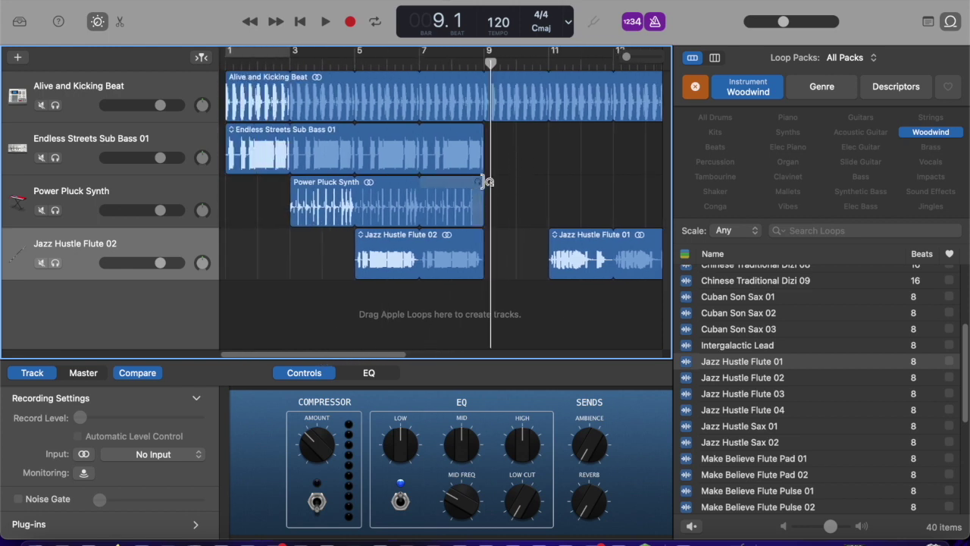
Loop the Power Pluck Synth region out to bar 11 and copy it.
drag(483, 182, 548, 183)
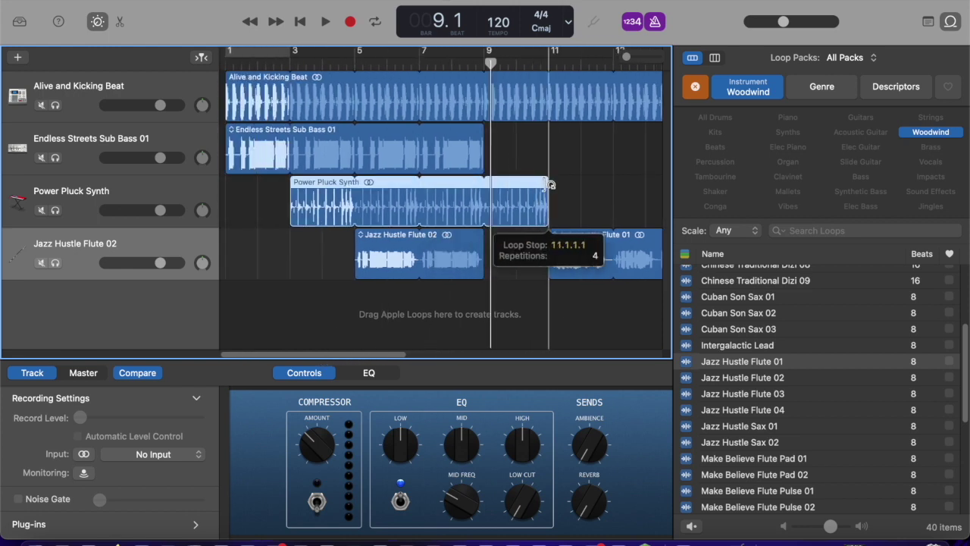
right_click(420, 201)
click(465, 216)
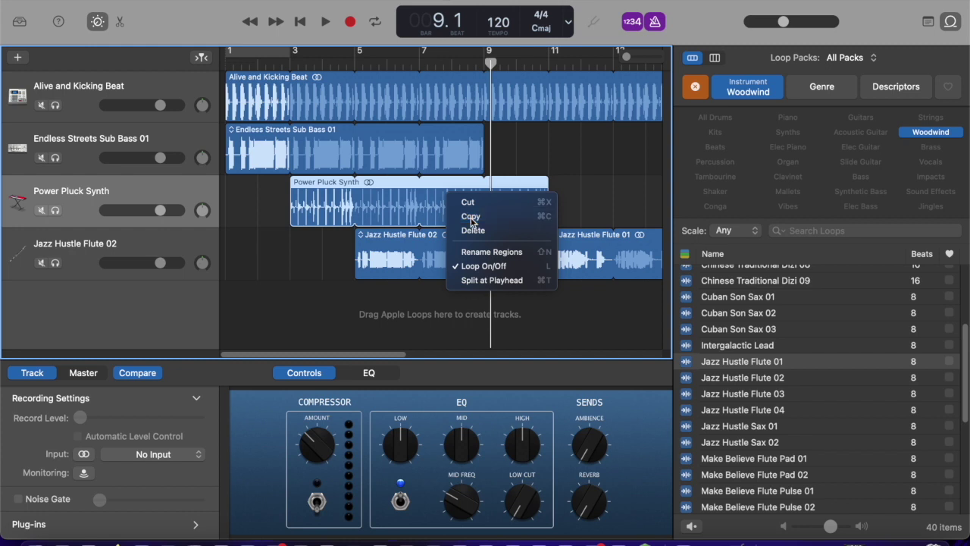
drag(387, 354, 508, 362)
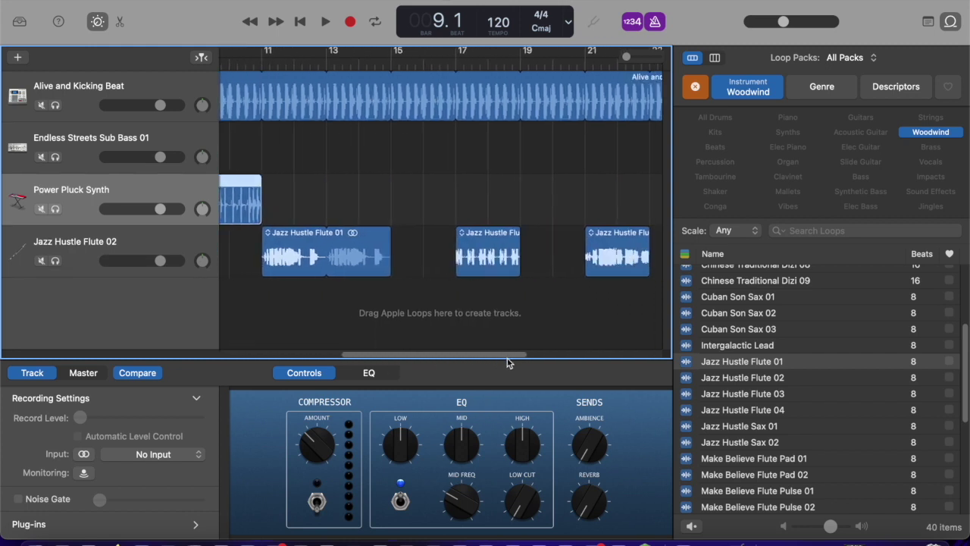
Paste the Power Pluck Synth copy at bar 13 and loop it out to bar 25.
click(325, 62)
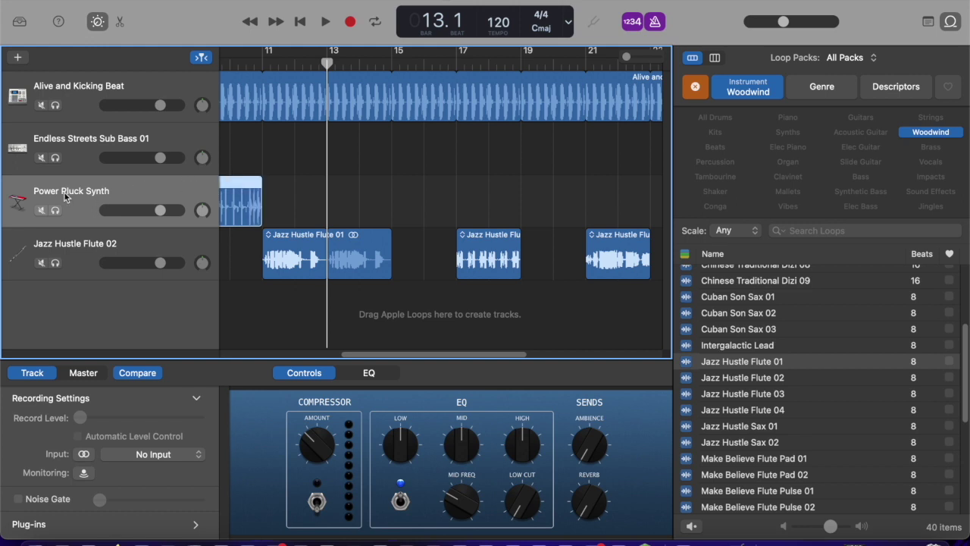
right_click(352, 194)
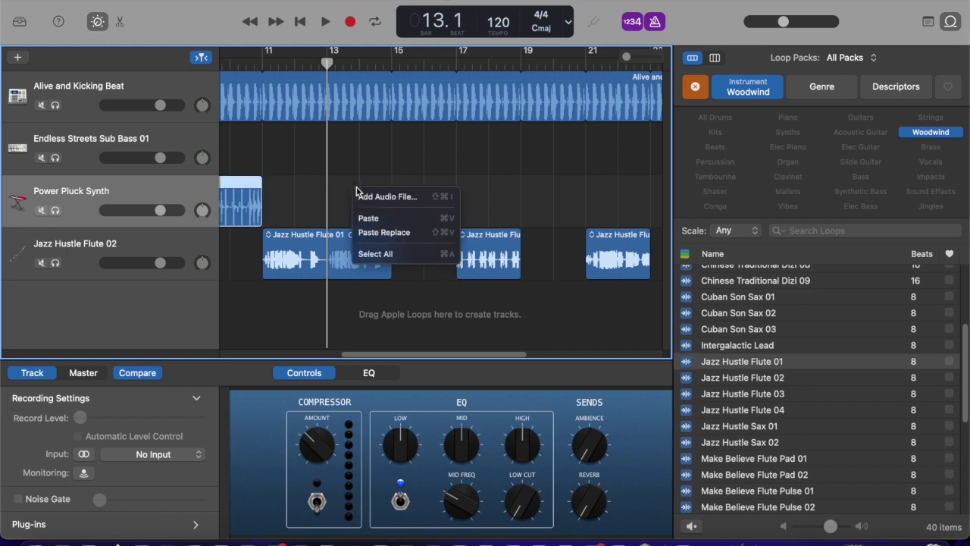
click(379, 219)
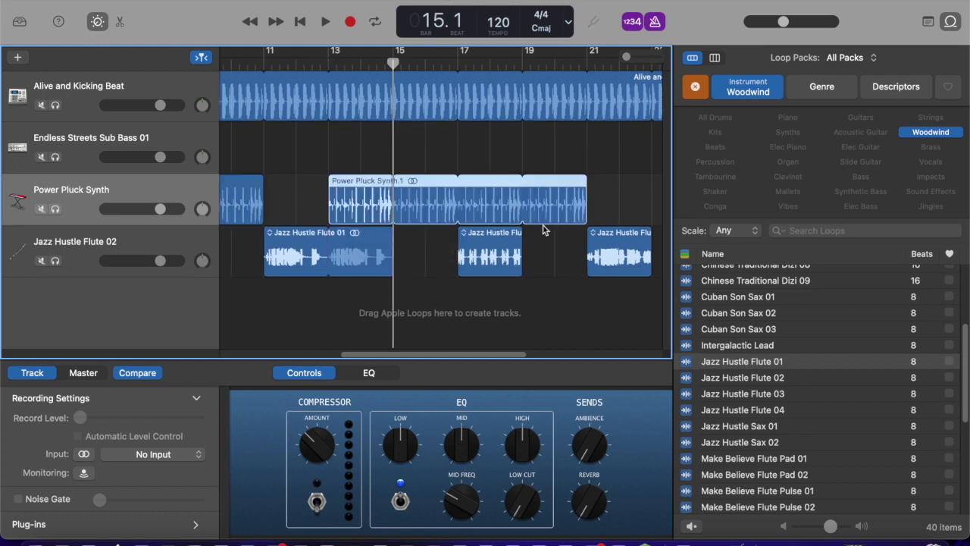
drag(494, 355, 569, 362)
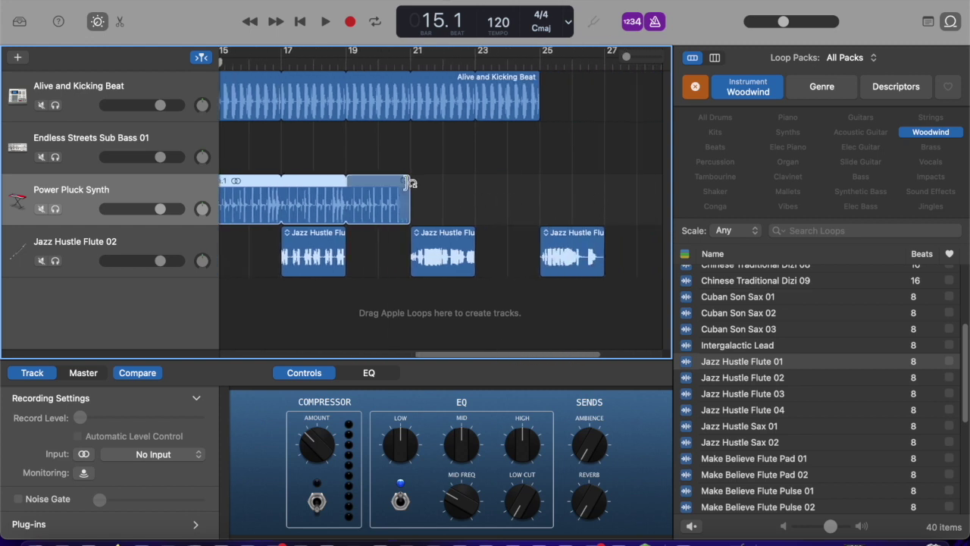
drag(409, 184, 538, 194)
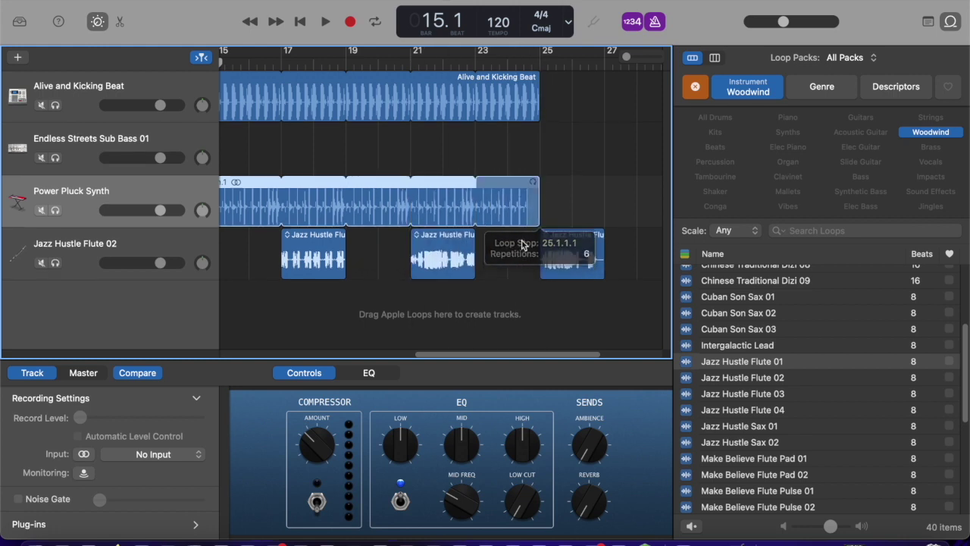
drag(530, 354, 288, 351)
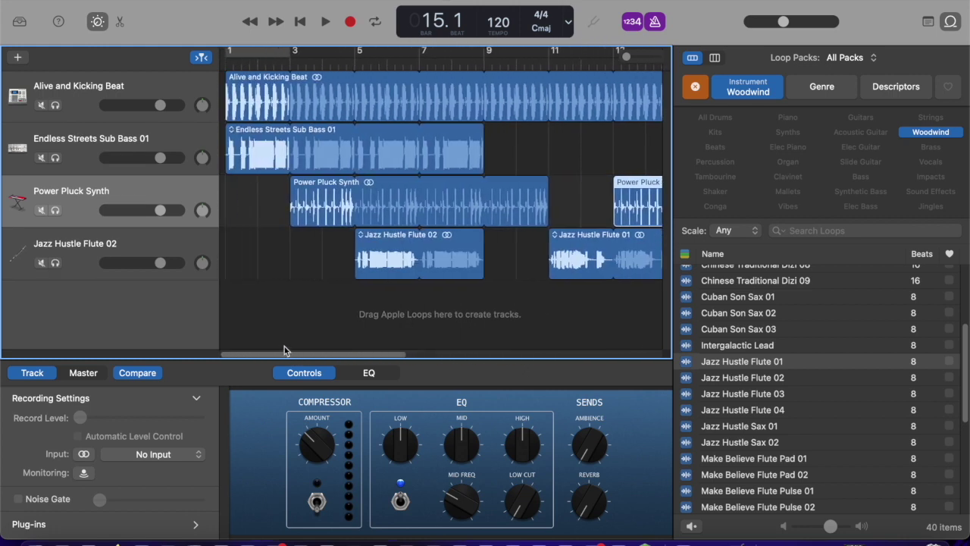
click(764, 91)
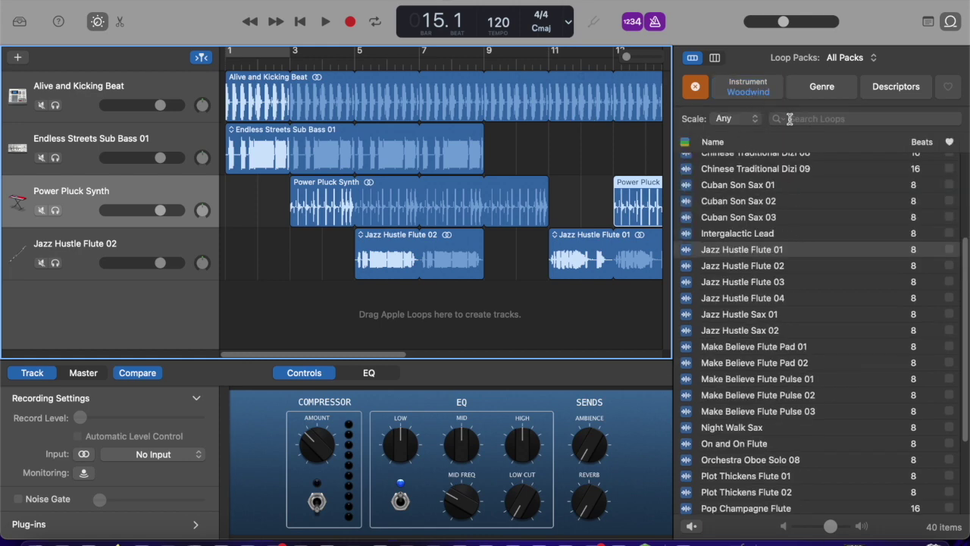
Replace the Woodwind filter with Synthetic Bass and audition Endless Streets Bass Swell.
scroll(803, 235, up, 5)
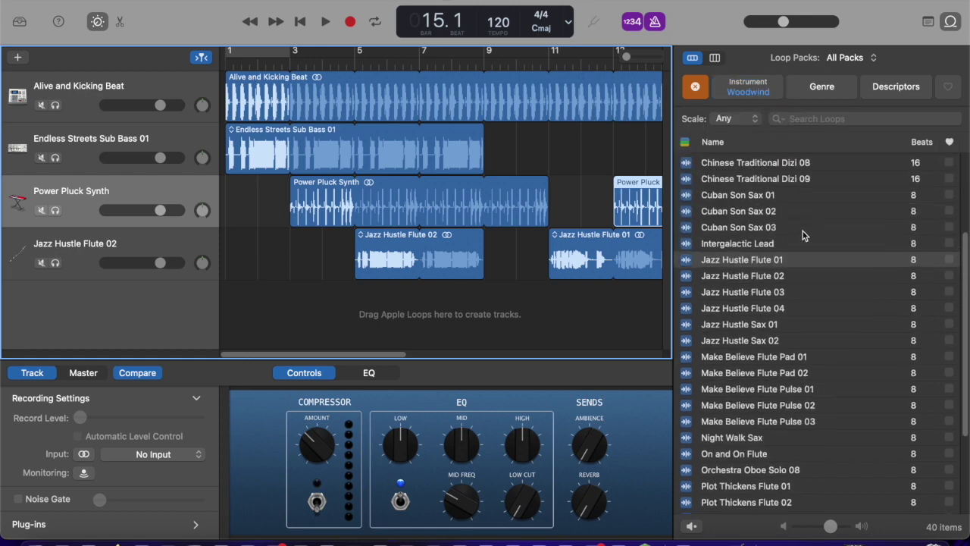
click(753, 87)
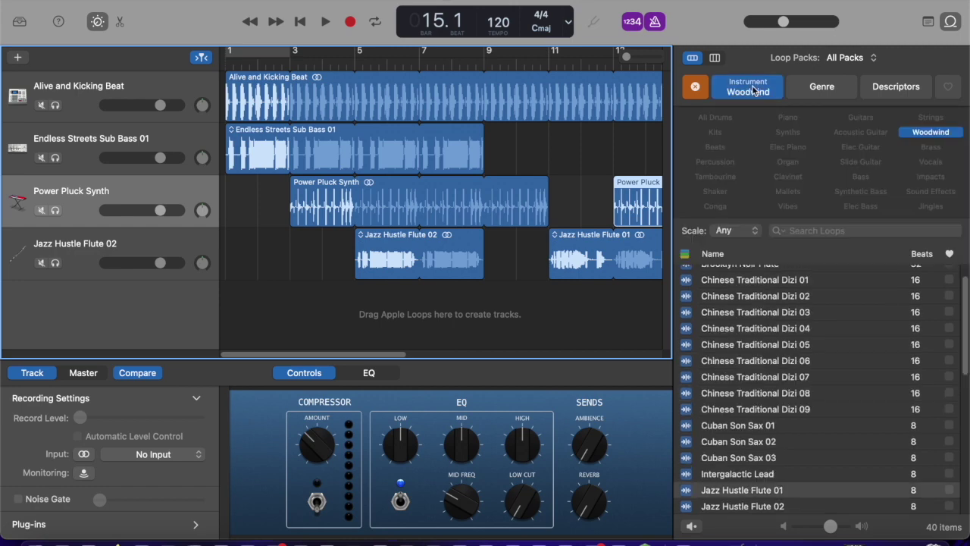
click(932, 133)
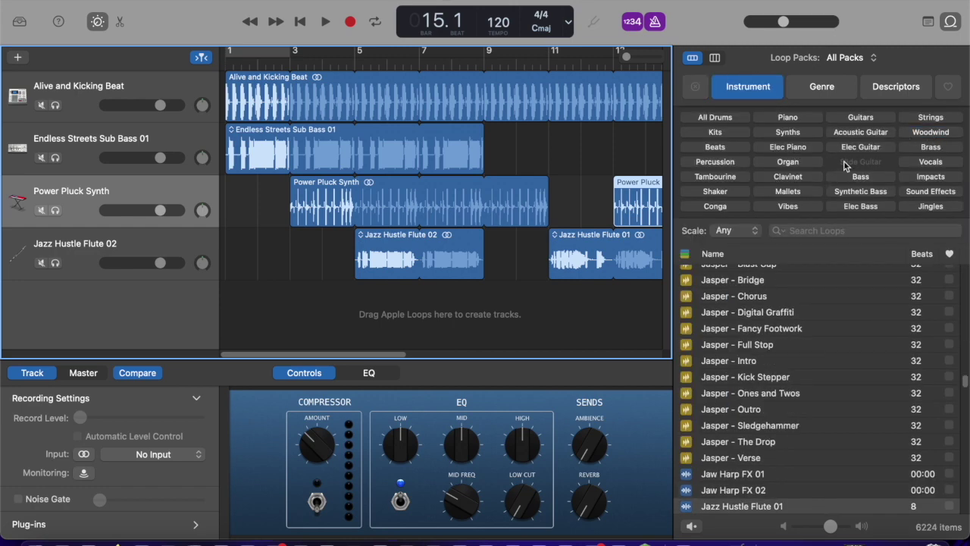
click(856, 194)
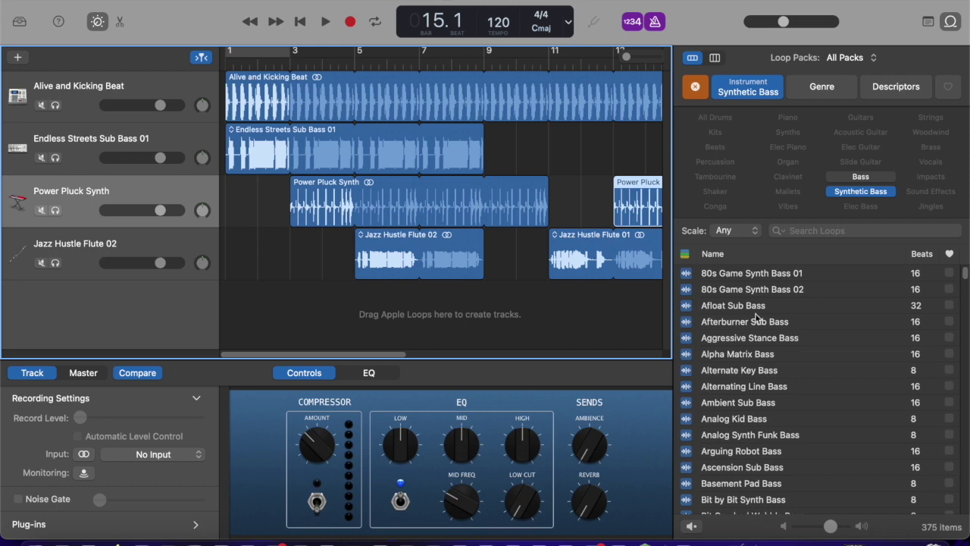
scroll(790, 377, down, 20)
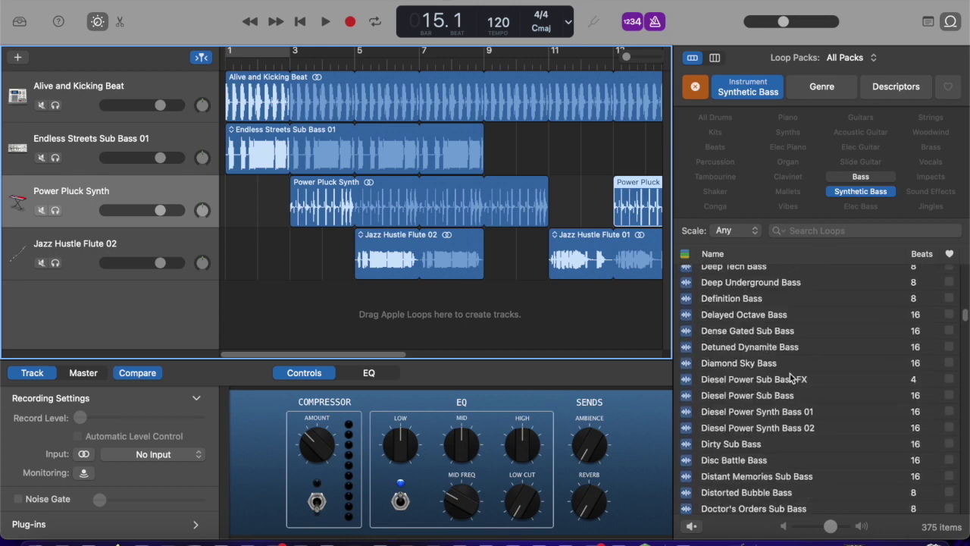
scroll(791, 377, down, 10)
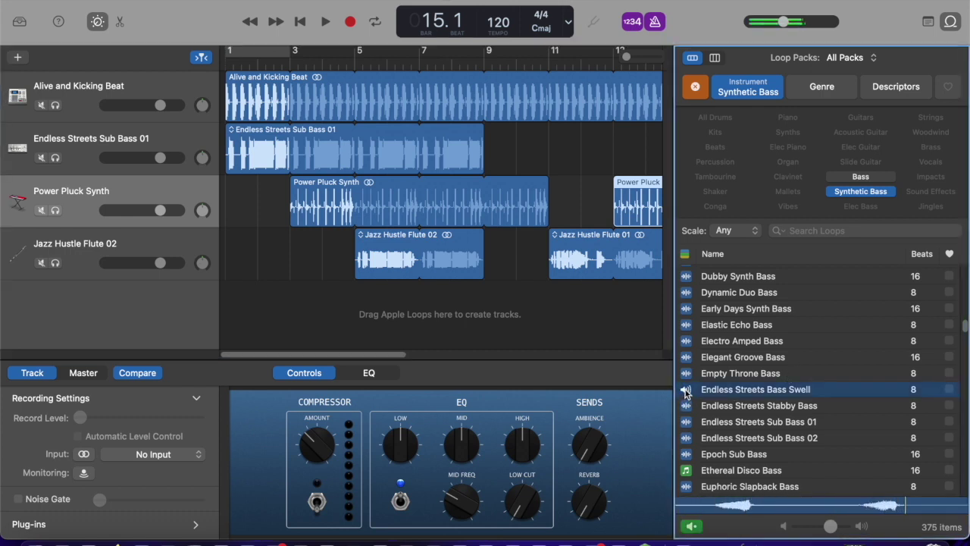
click(685, 391)
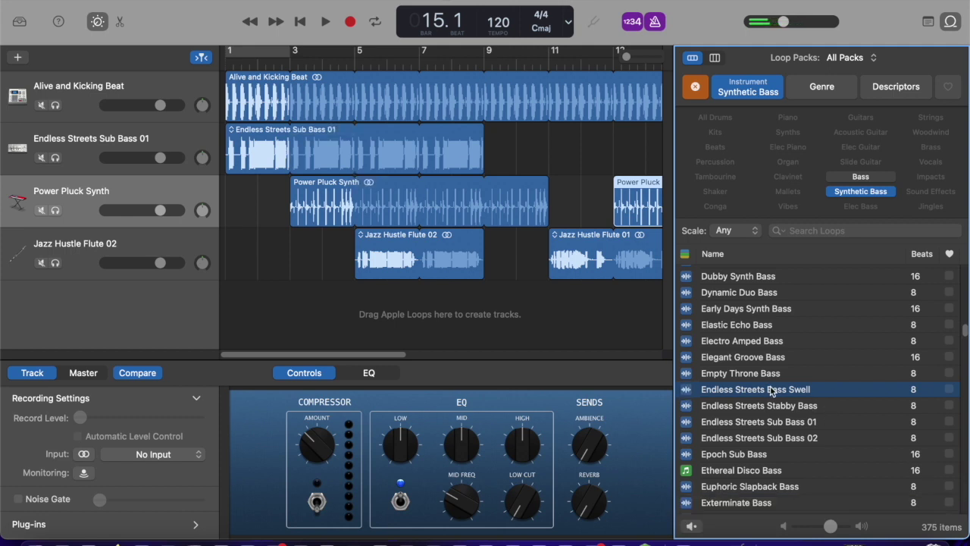
Move Endless Streets Sub Bass 01 to bars 3–9 and put Endless Streets Bass Swell at bar 1.
click(262, 134)
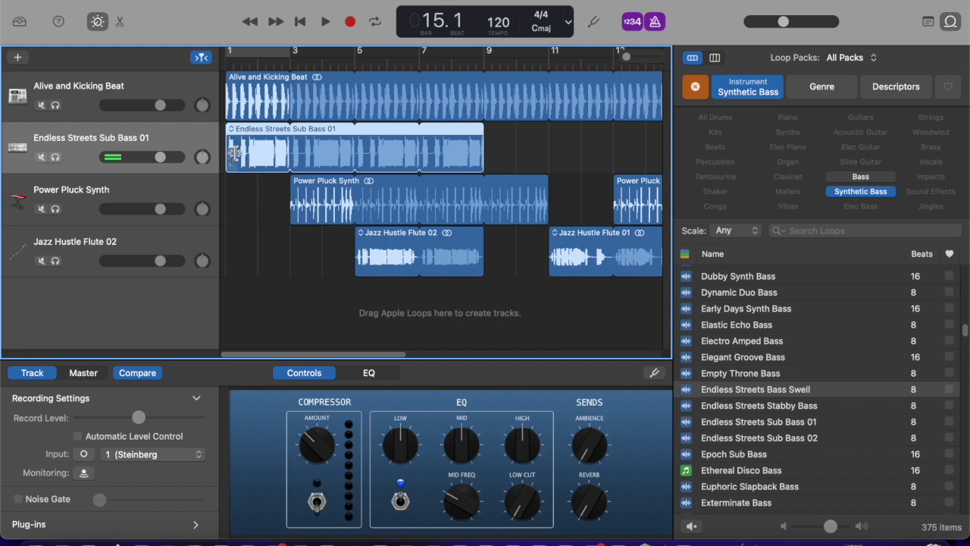
mouse_move(231, 157)
mouse_down()
mouse_move(286, 157)
mouse_move(230, 162)
mouse_up()
drag(256, 131, 324, 131)
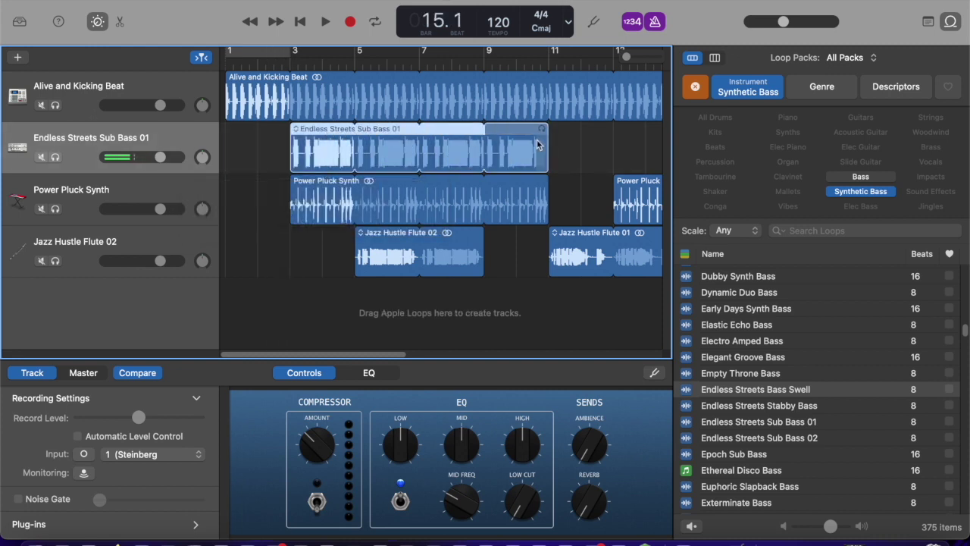
drag(549, 132, 485, 137)
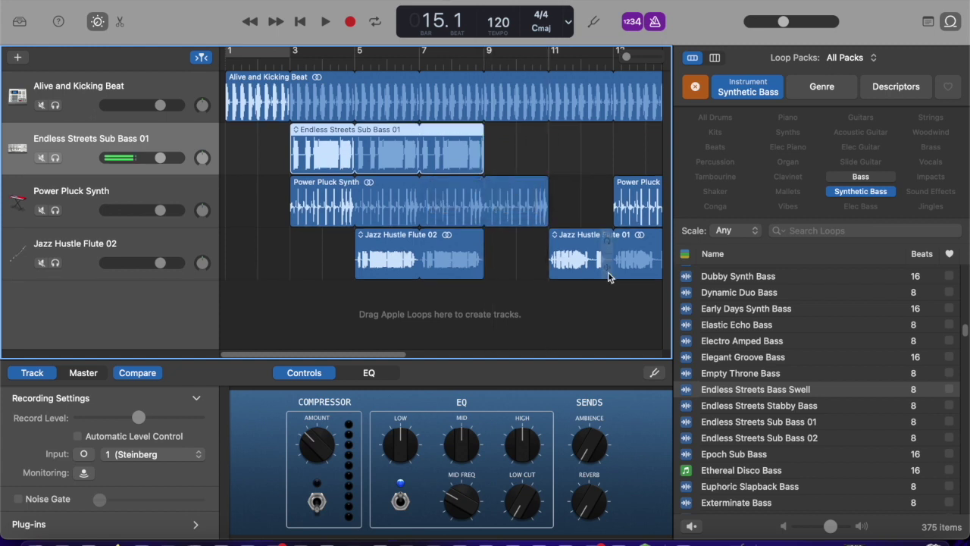
drag(769, 390, 226, 165)
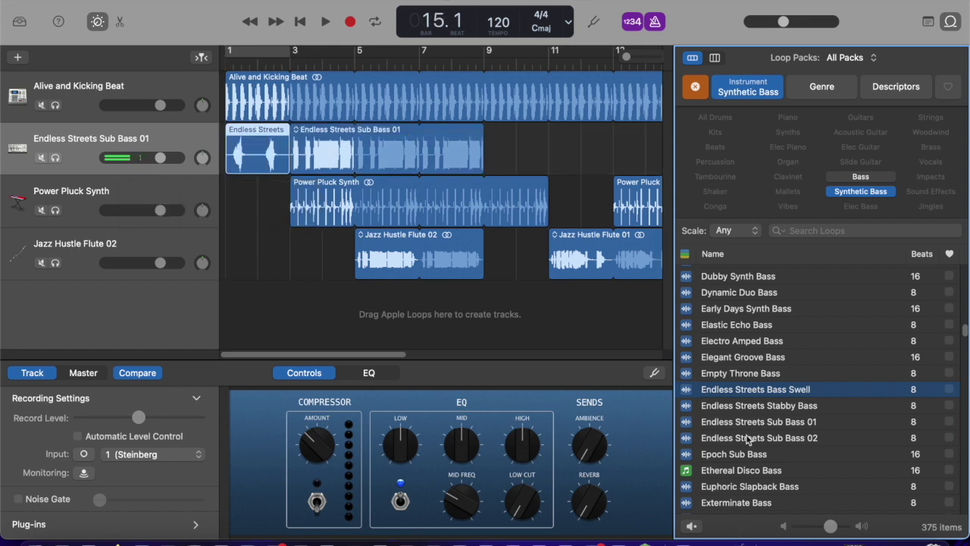
click(776, 438)
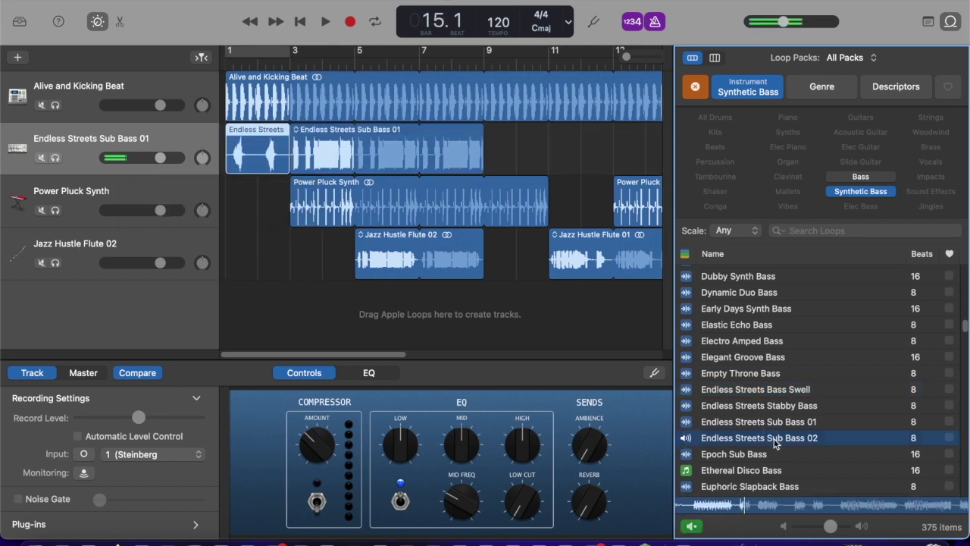
click(776, 440)
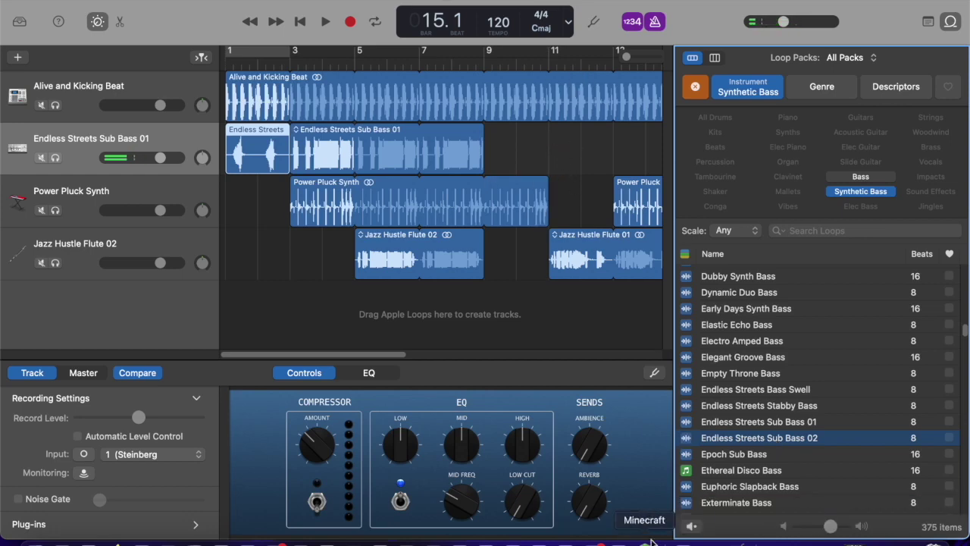
drag(766, 445, 598, 159)
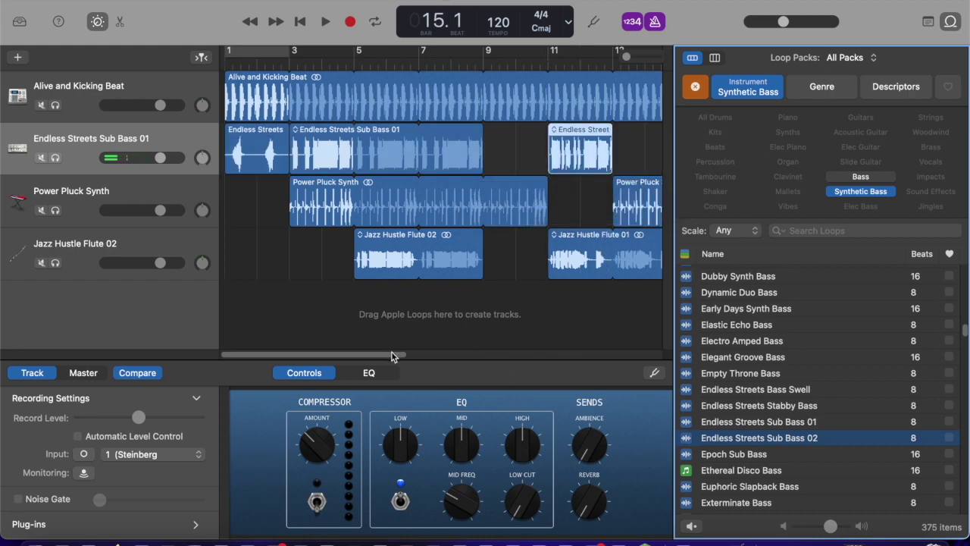
drag(392, 354, 478, 356)
drag(404, 133, 598, 158)
drag(458, 358, 319, 355)
drag(763, 392, 490, 152)
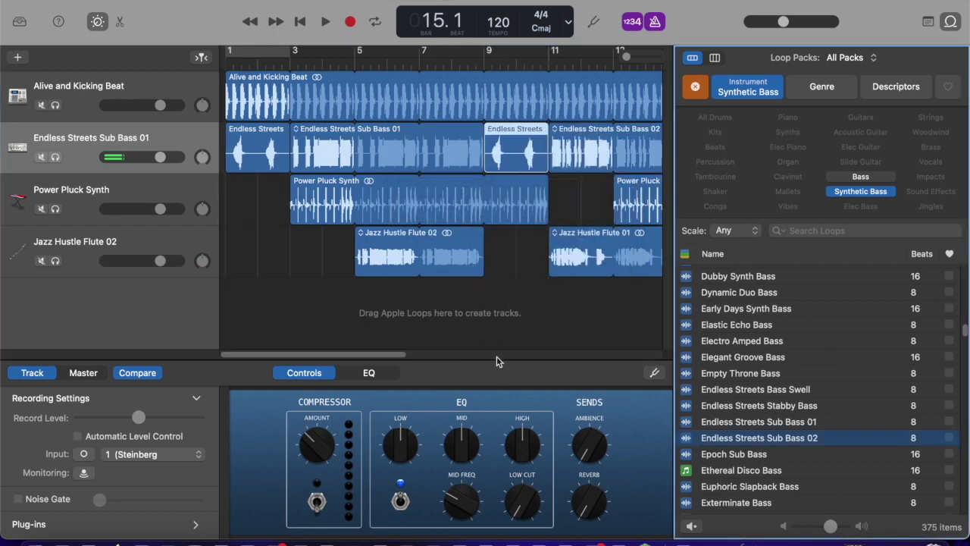
drag(392, 356, 368, 367)
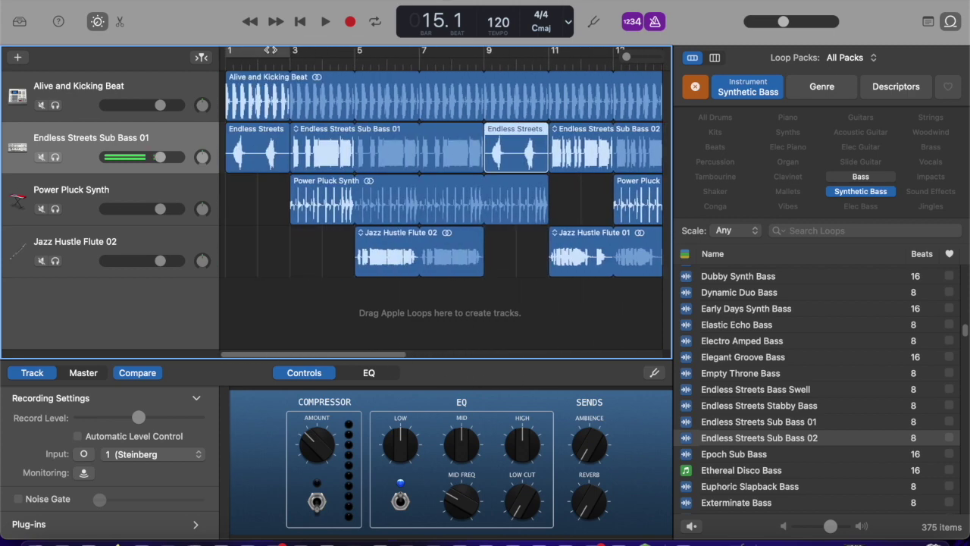
Play the arrangement from bar 1 and stop it just past bar 10.
click(301, 18)
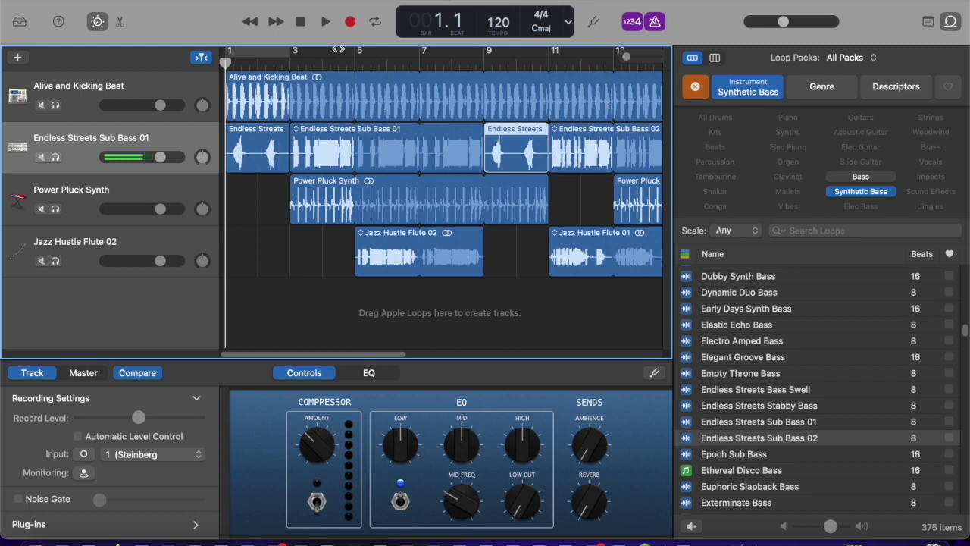
click(324, 23)
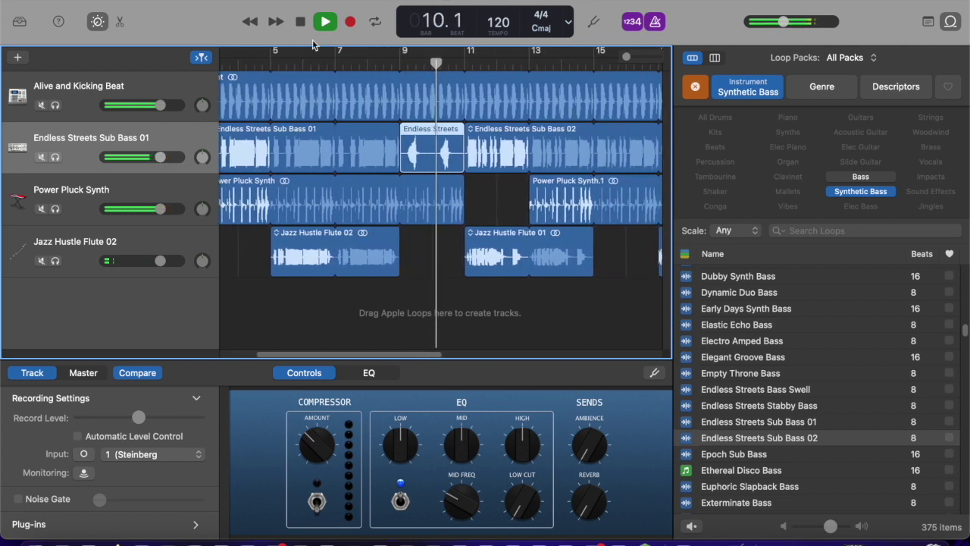
key(space)
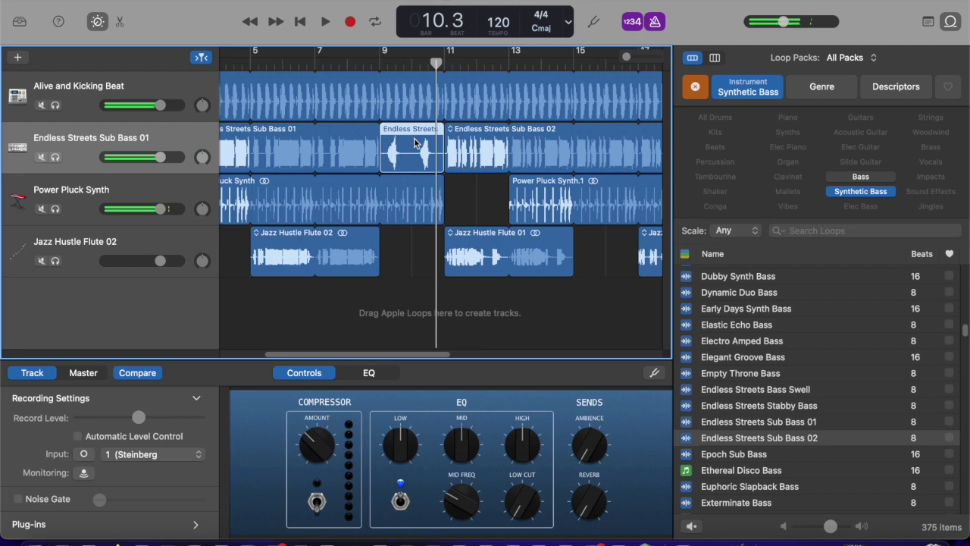
Delete the short Endless Streets regions at bars 9 and 1, then briefly play from bar 1.
key(Delete)
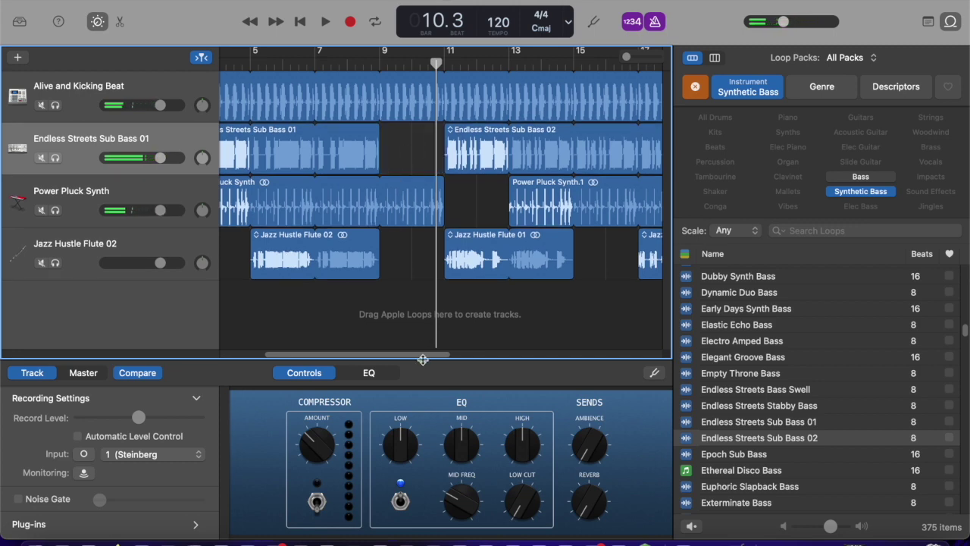
drag(423, 356, 320, 349)
click(248, 152)
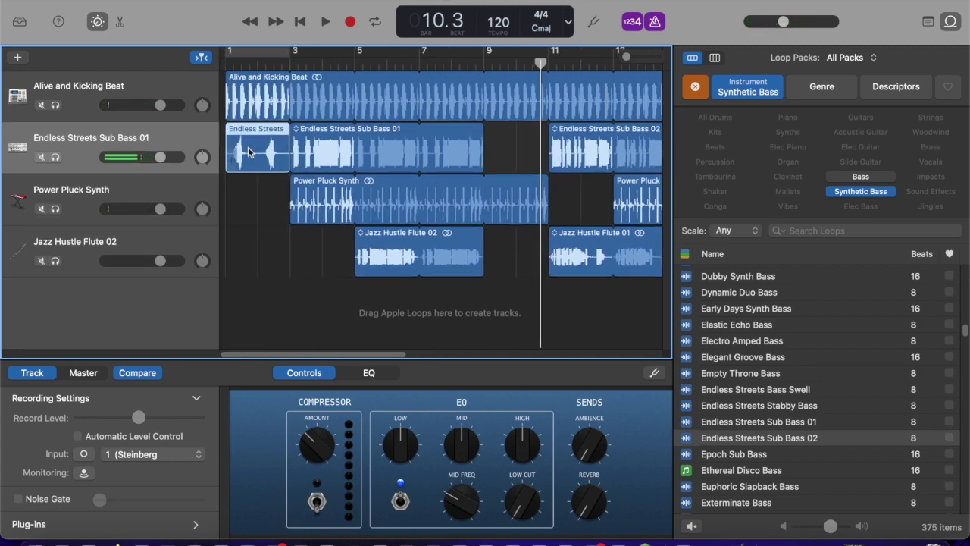
key(Delete)
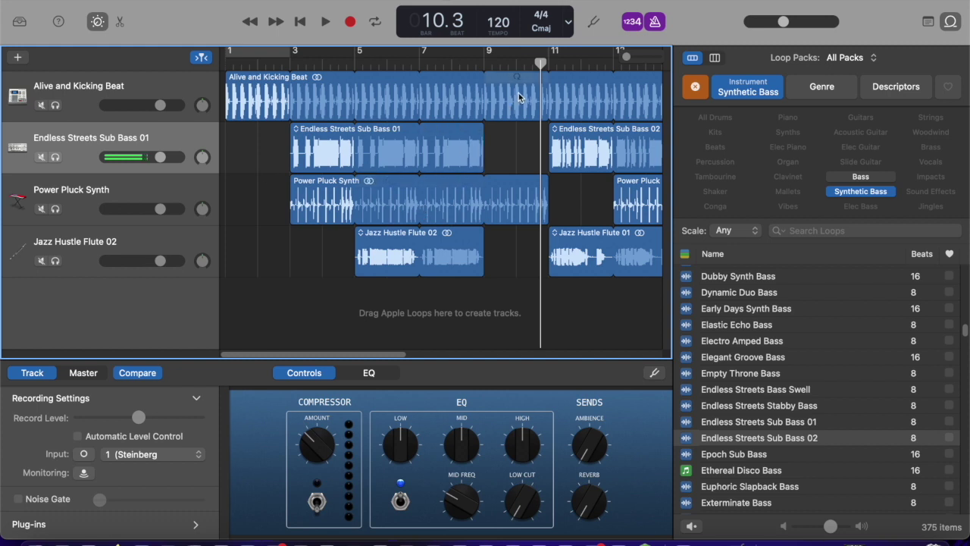
drag(536, 61, 225, 61)
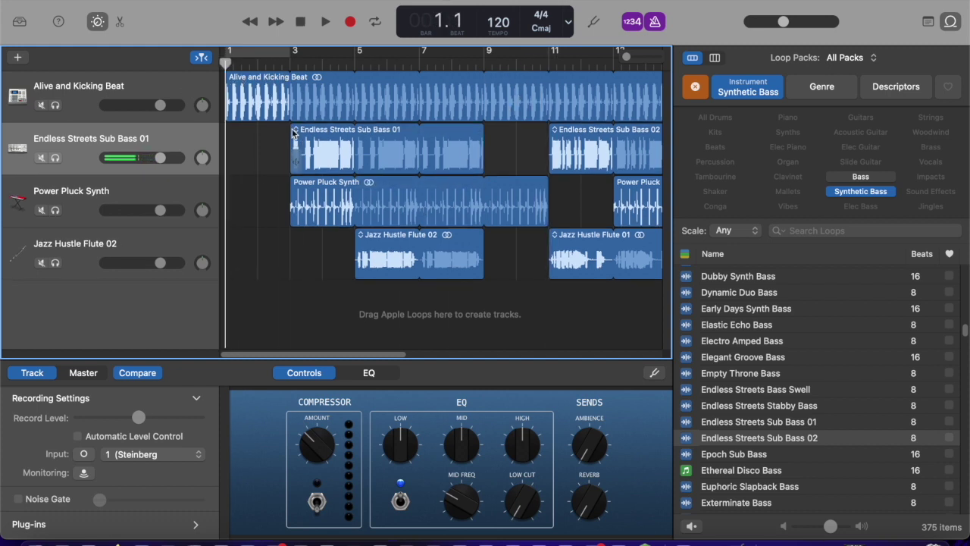
click(325, 21)
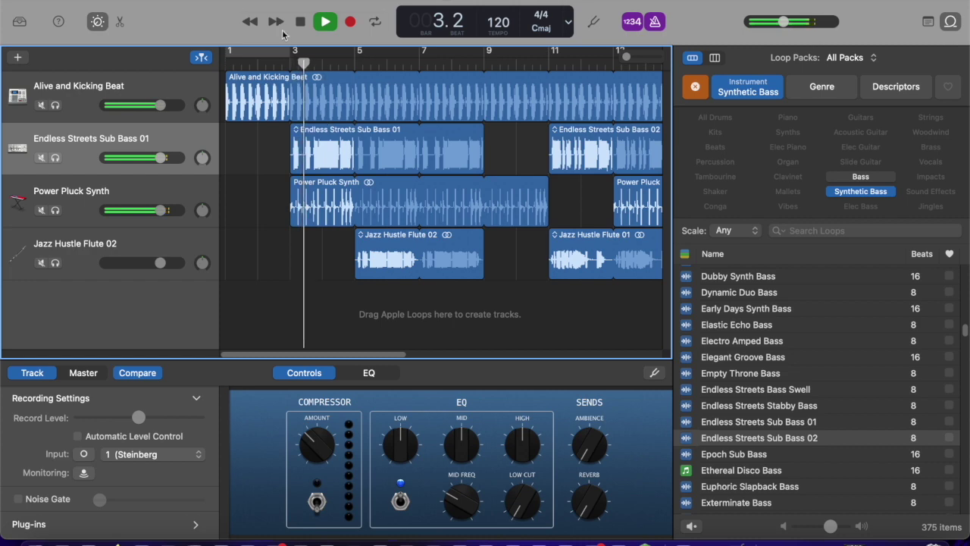
click(299, 22)
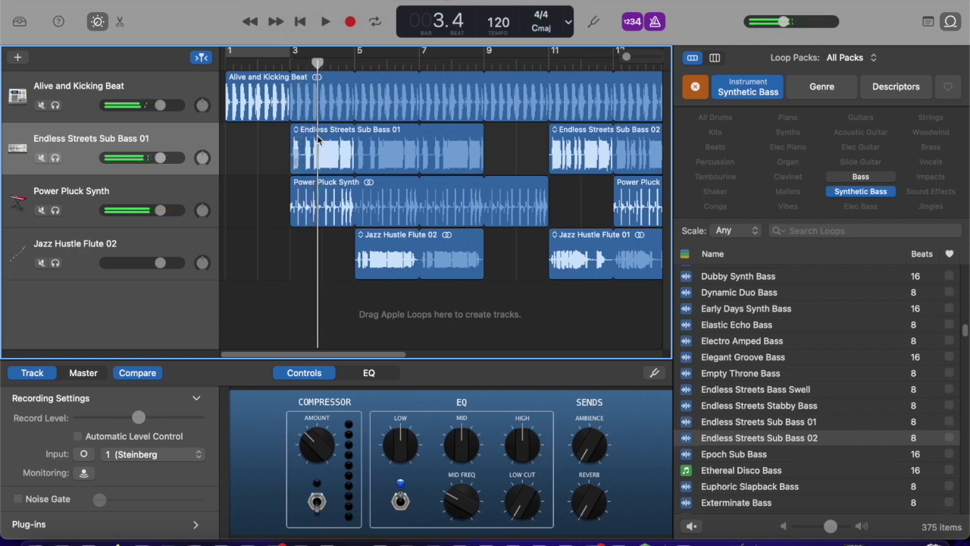
Move Endless Streets Sub Bass 01 to bar 1, loop it to bar 9, and play from the start.
drag(318, 138, 252, 138)
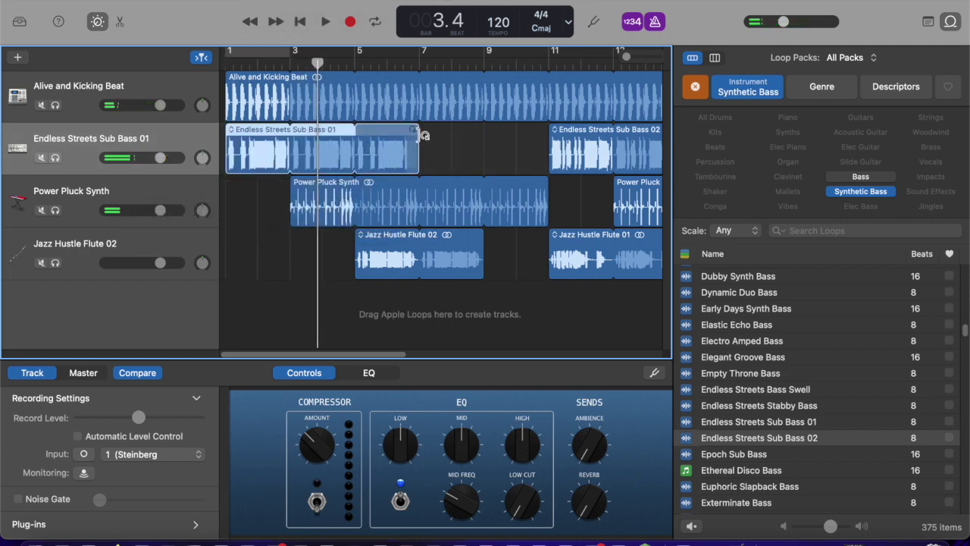
drag(423, 134, 483, 134)
click(303, 23)
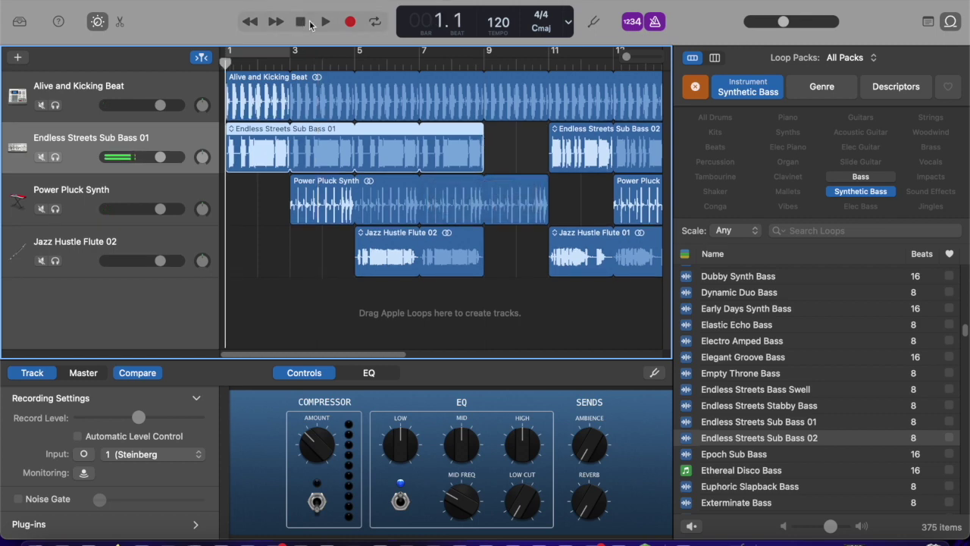
click(324, 22)
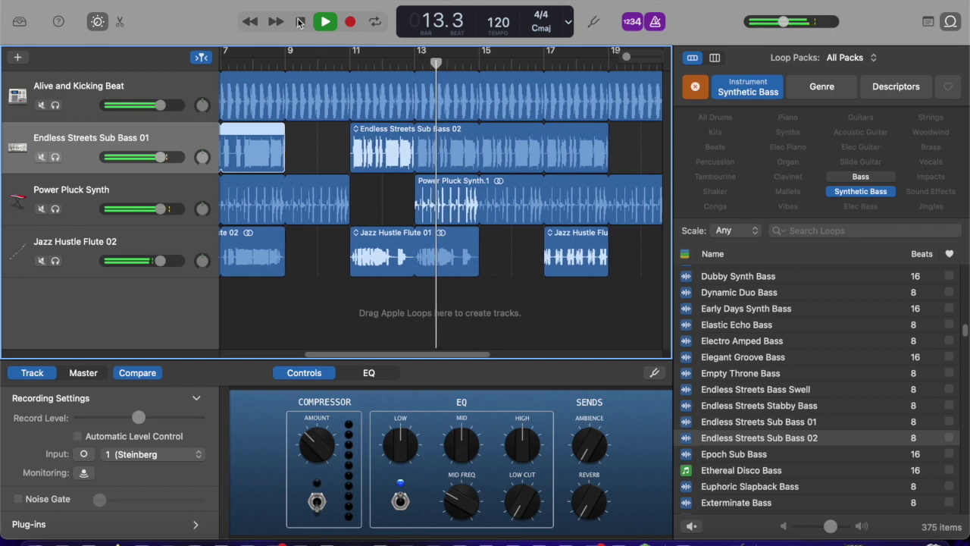
Shift Endless Streets Sub Bass 02 to start at bar 9 and listen back to bar 20.
key(space)
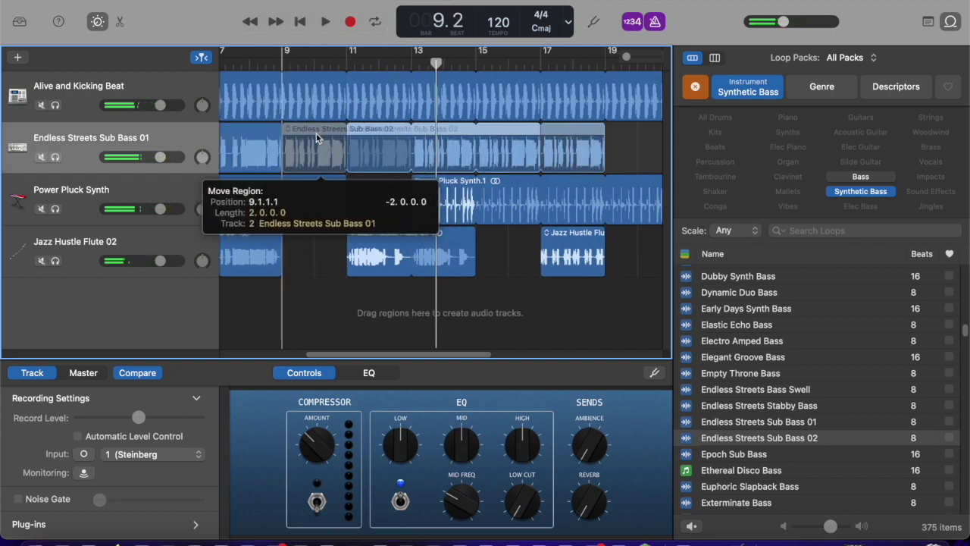
drag(318, 140, 319, 141)
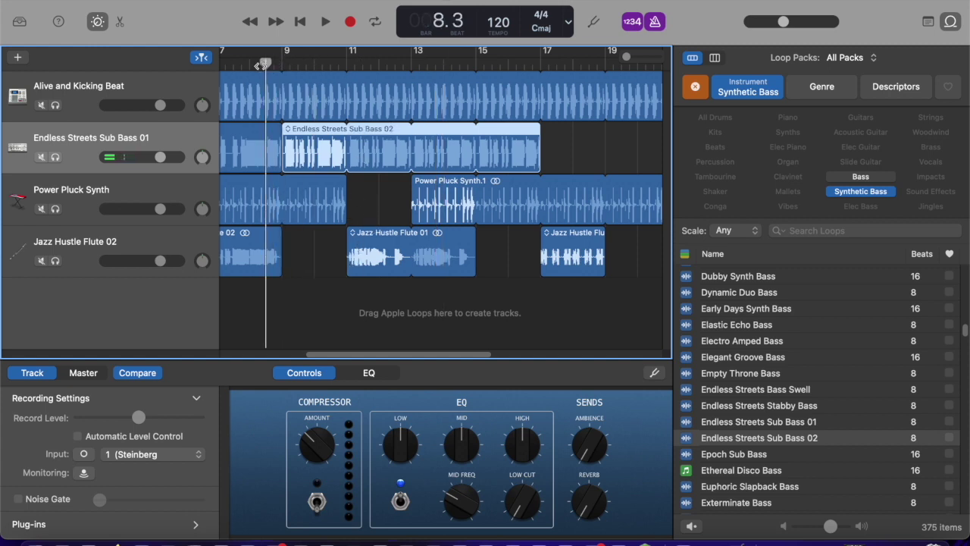
scroll(317, 79, left, 5)
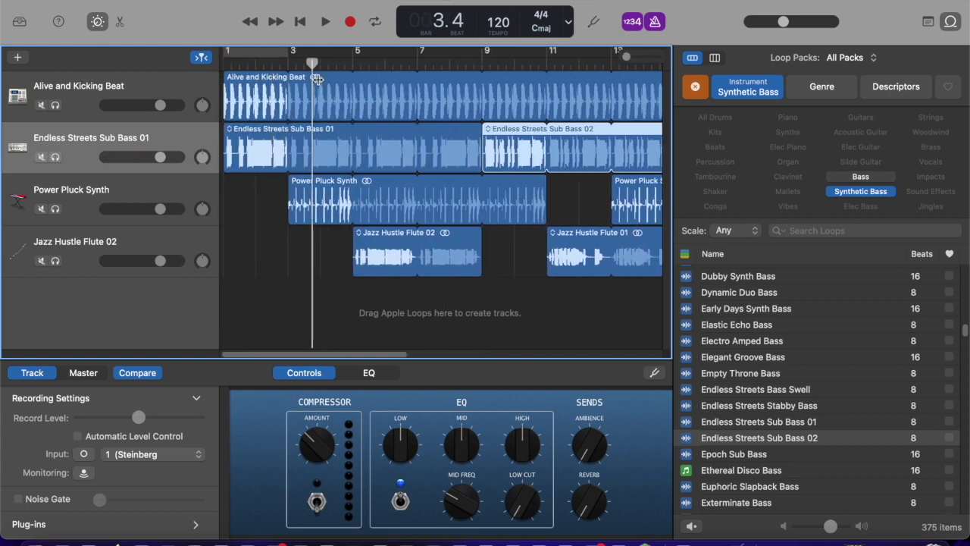
click(325, 26)
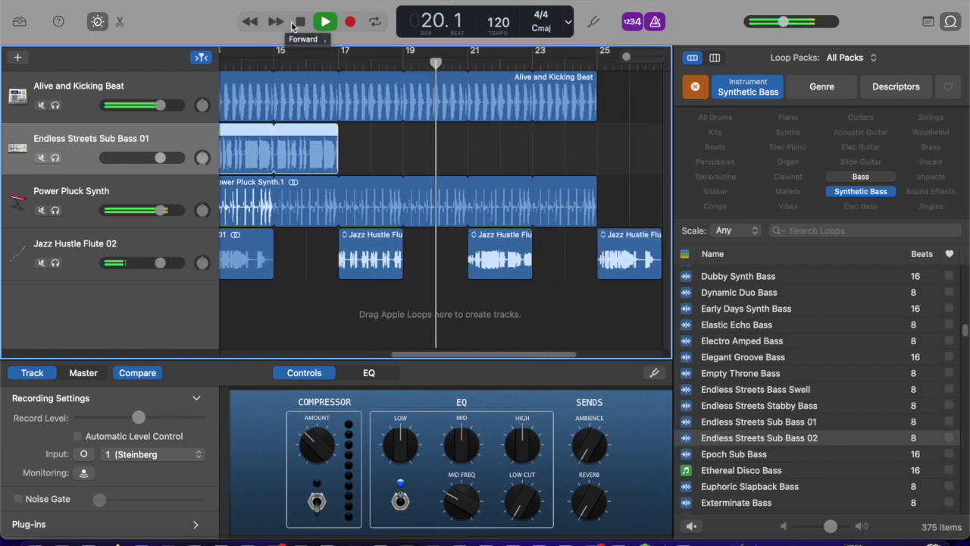
click(302, 24)
Adjust how far the original Sub Bass 01 region loops along the bass track.
drag(405, 356, 215, 368)
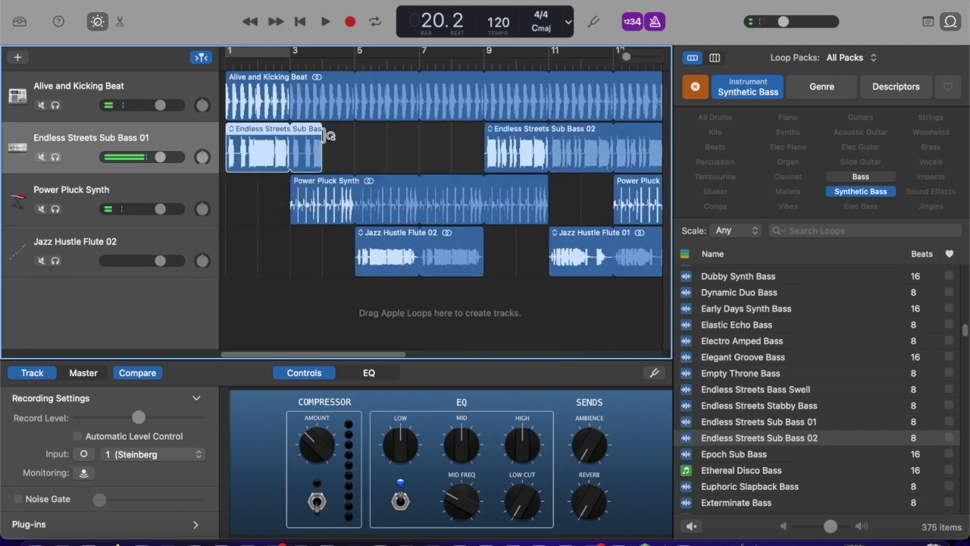
drag(330, 135, 483, 140)
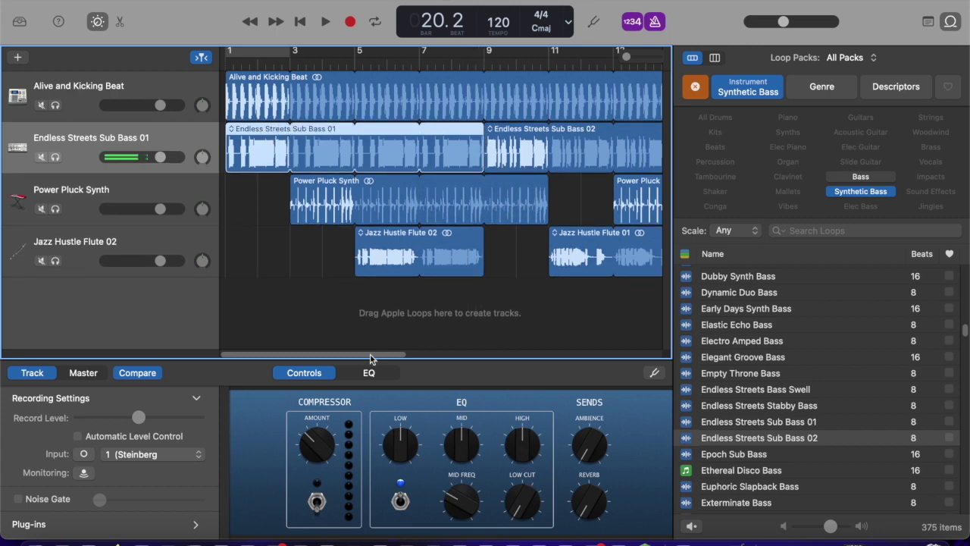
drag(371, 358, 526, 357)
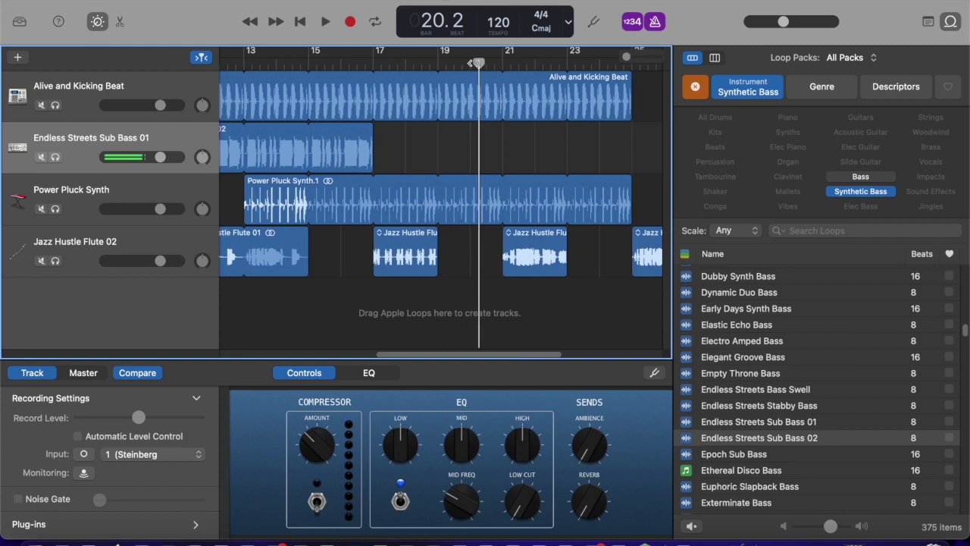
Paste a Sub Bass 01 copy at bar 19, trim its loop to end near bar 25, and play from bar 15.
drag(479, 63, 437, 67)
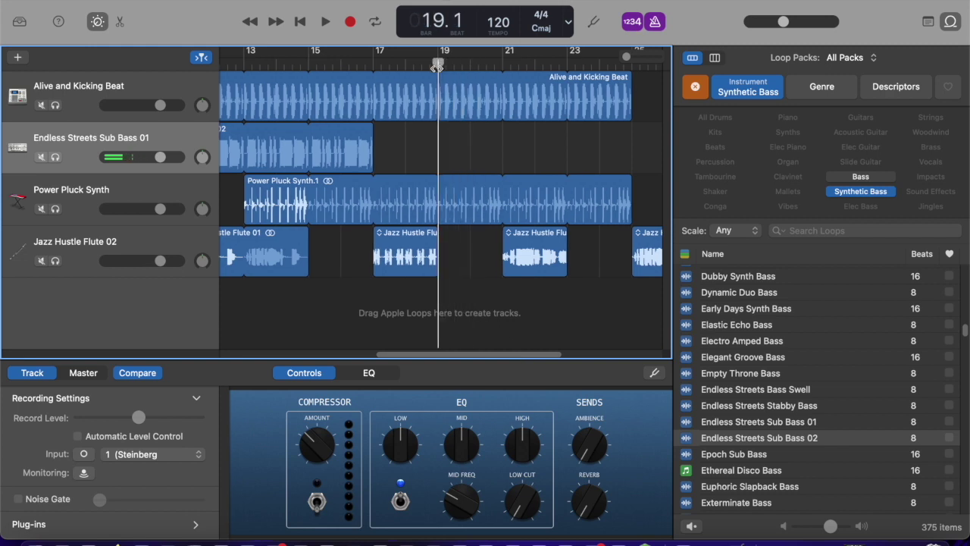
key(super+v)
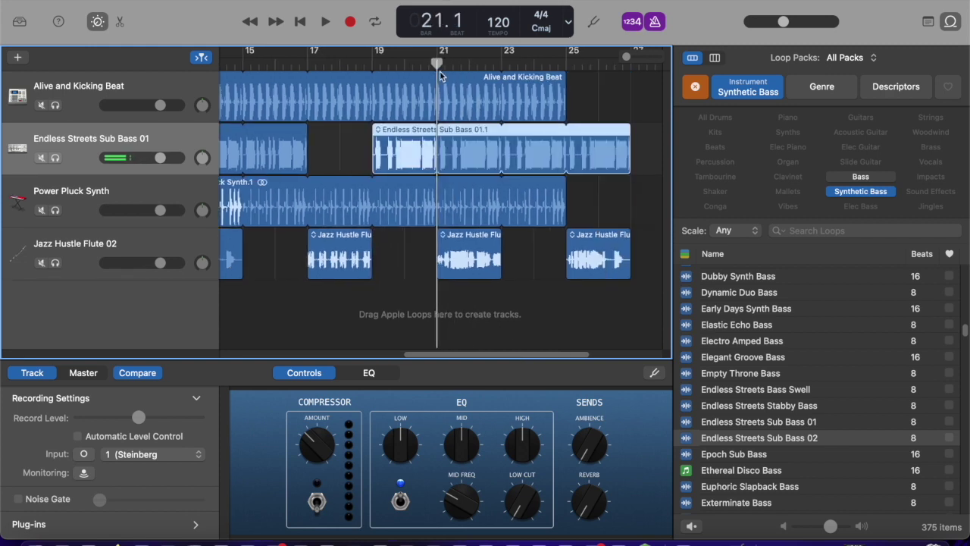
drag(634, 134, 566, 139)
drag(437, 61, 262, 66)
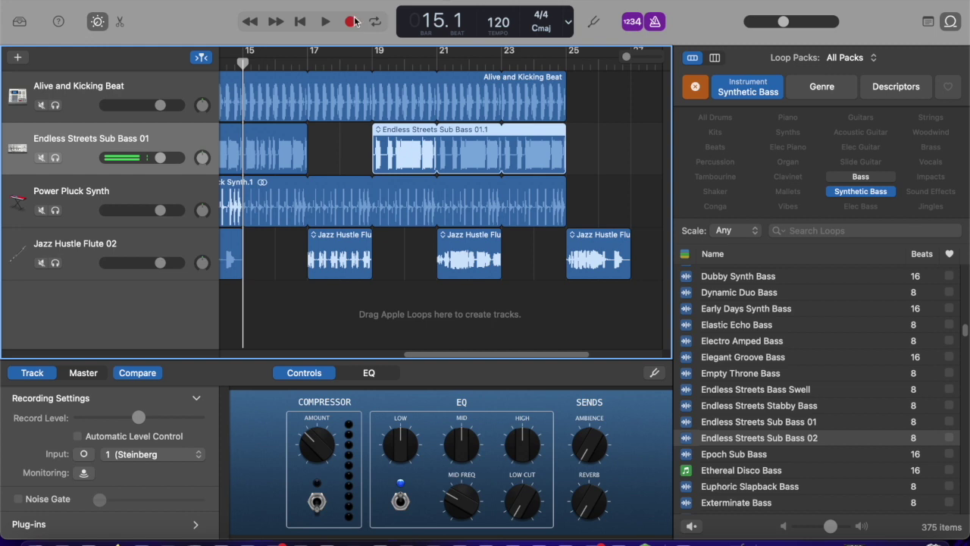
click(323, 22)
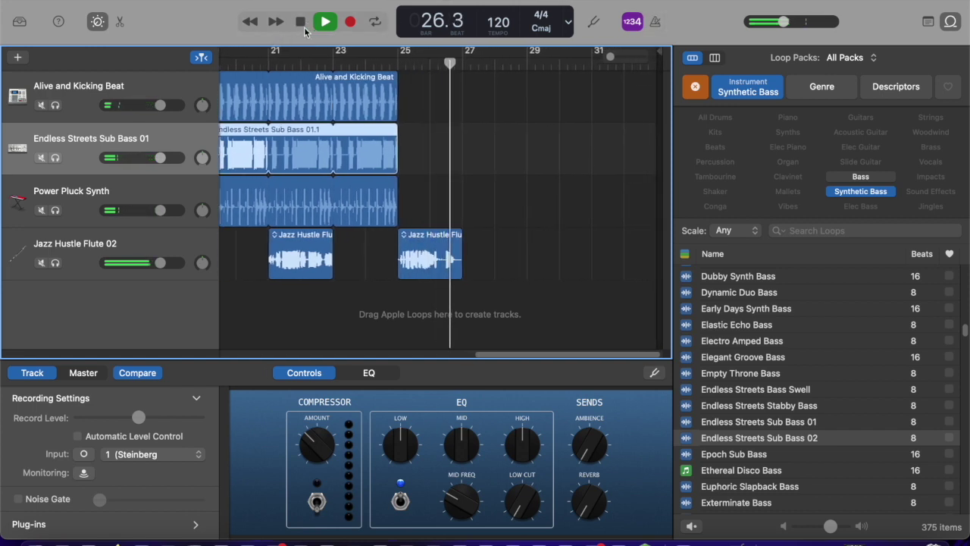
click(300, 23)
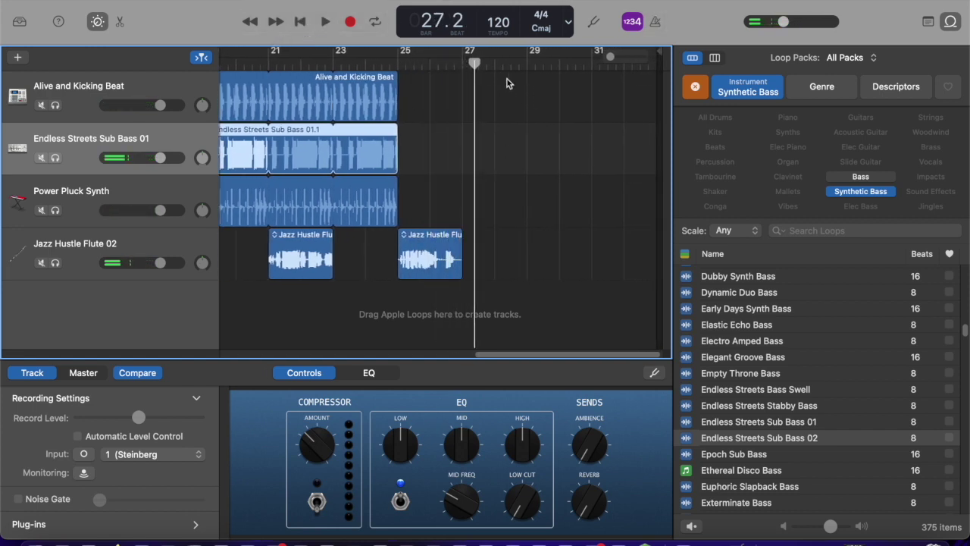
drag(474, 63, 333, 62)
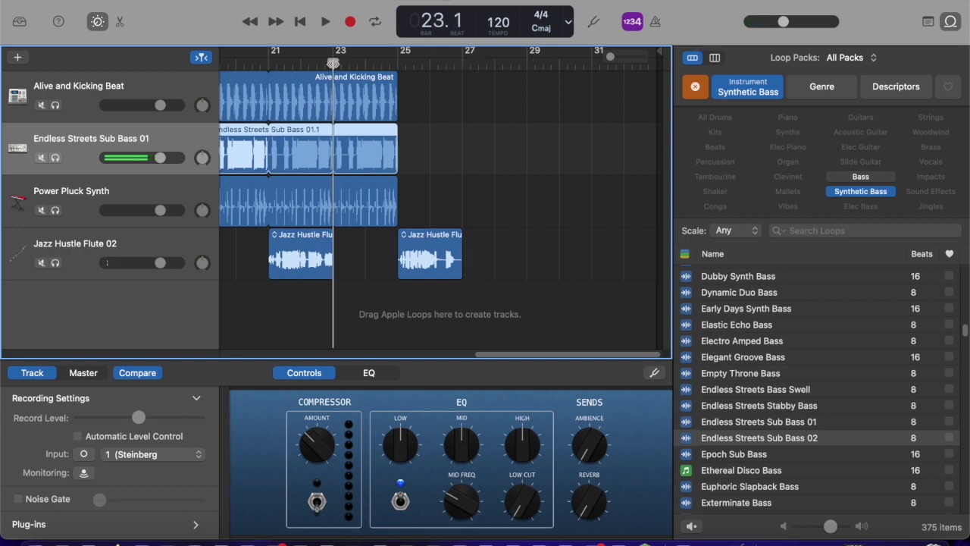
click(327, 21)
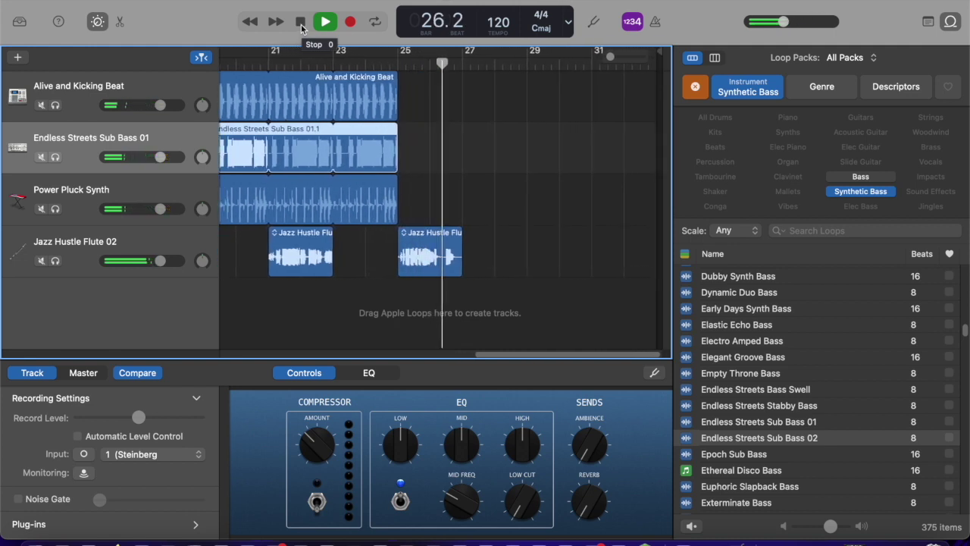
click(300, 22)
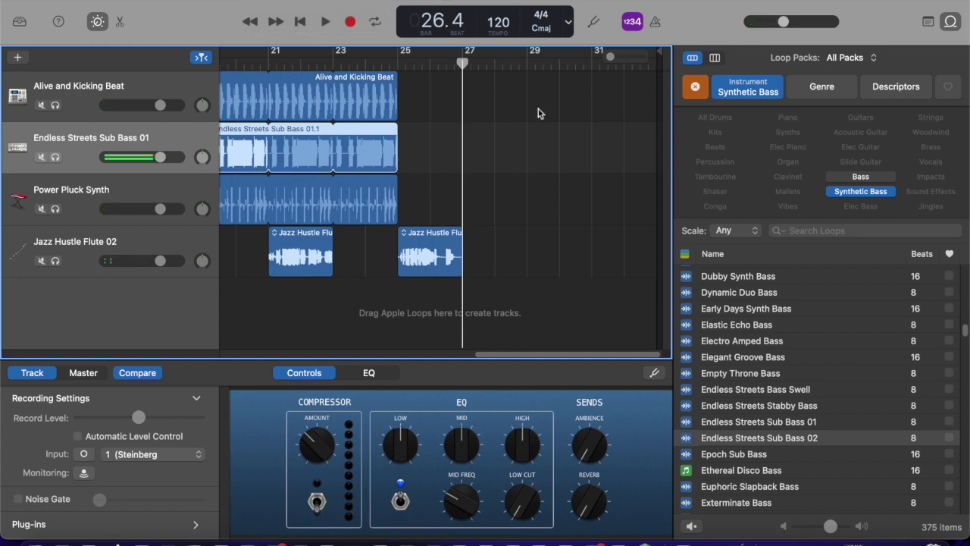
click(463, 60)
drag(463, 61, 380, 97)
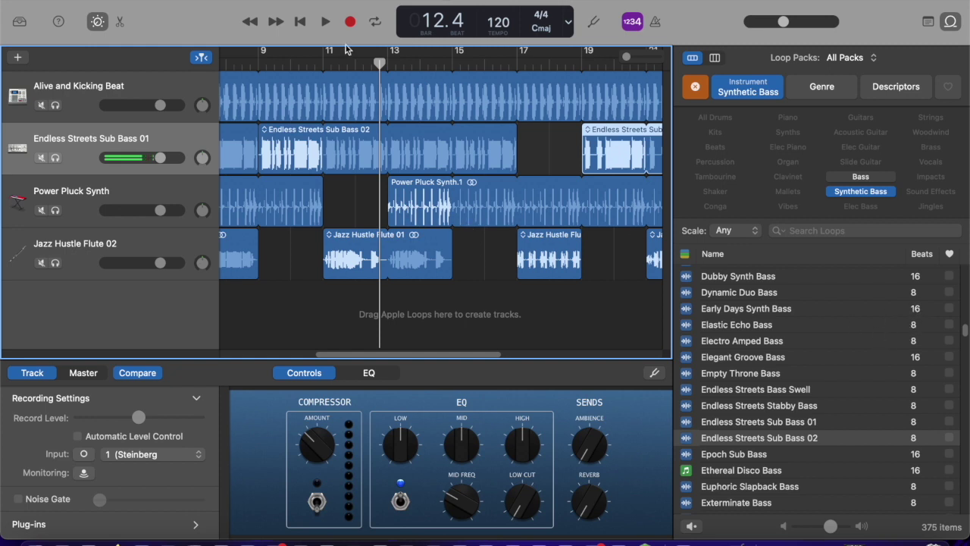
Drag the playhead back to bar 1 so the four-track arrangement plays from the beginning.
drag(379, 63, 139, 59)
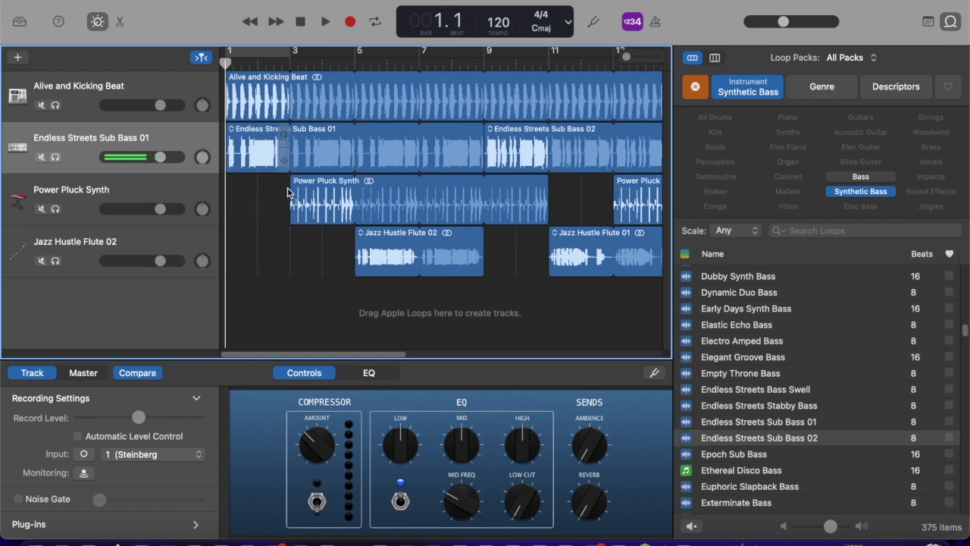